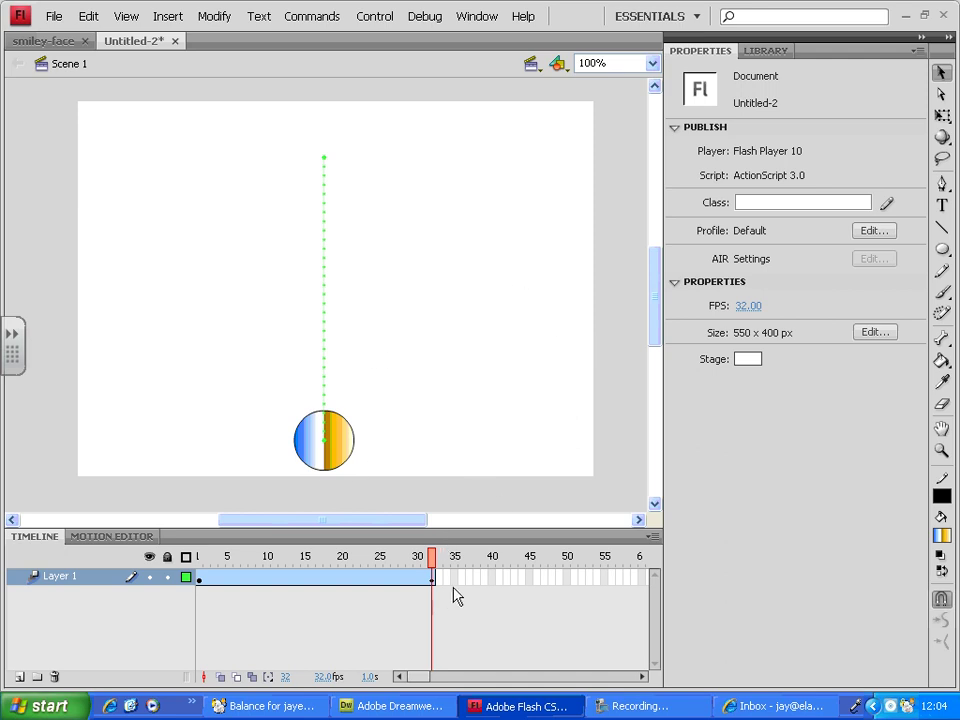
Step: Stretch the ball's tween span from frame 32 out to frame 70, collapsing the side panel for room
{"action": "left_click_drag", "start_coordinate": [388, 529], "coordinate": [388, 509]}
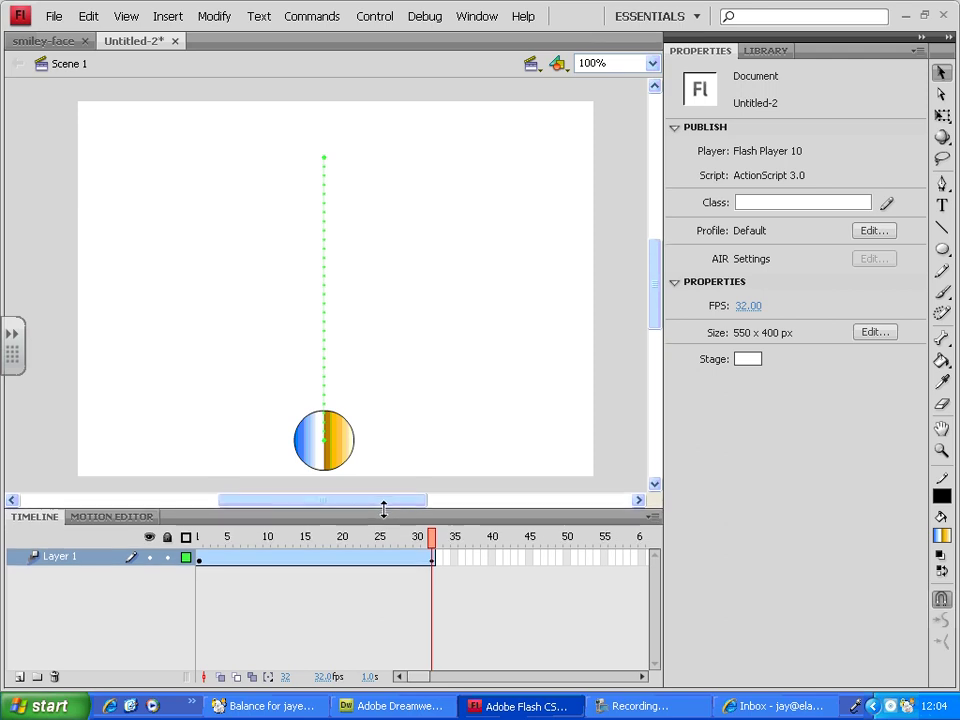
{"action": "left_click", "coordinate": [435, 558]}
{"action": "left_click_drag", "start_coordinate": [435, 558], "coordinate": [605, 558]}
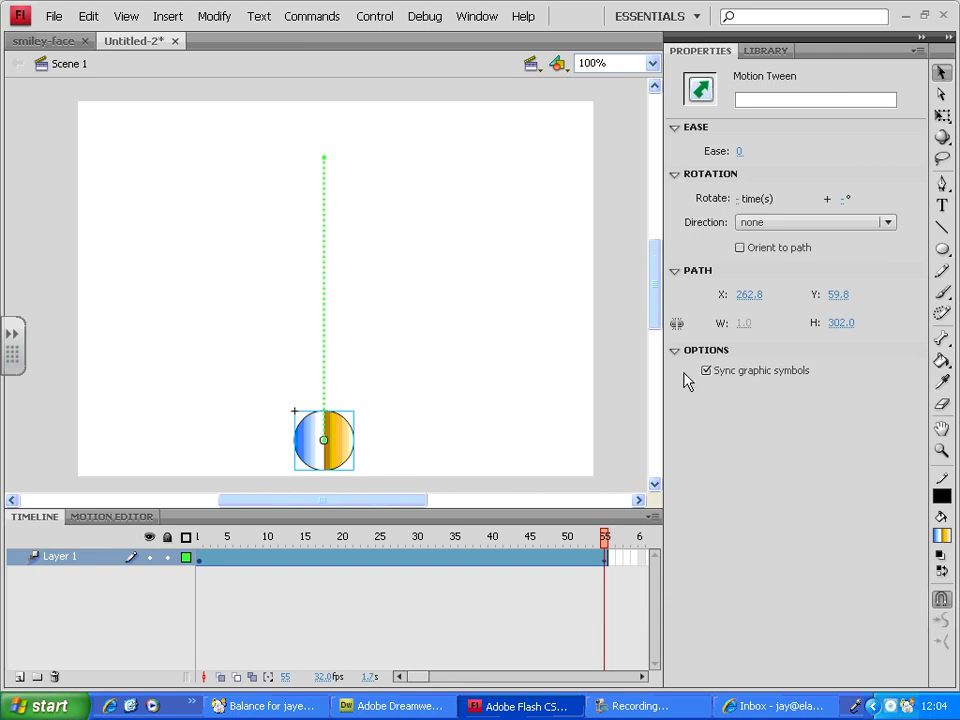
{"action": "left_click", "coordinate": [922, 38]}
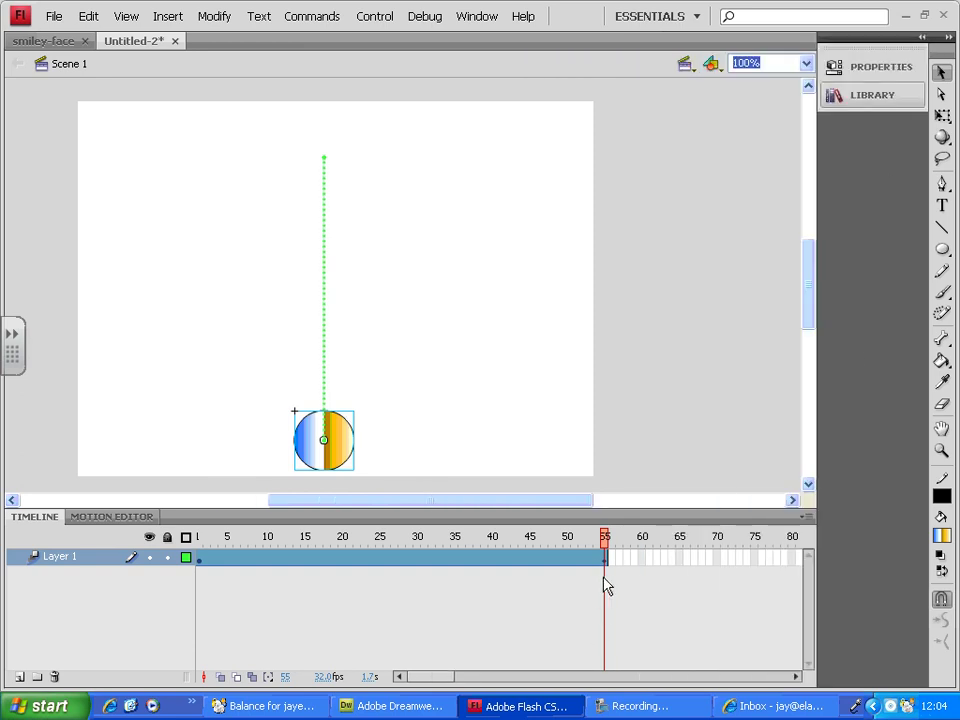
{"action": "left_click_drag", "start_coordinate": [606, 560], "coordinate": [718, 563]}
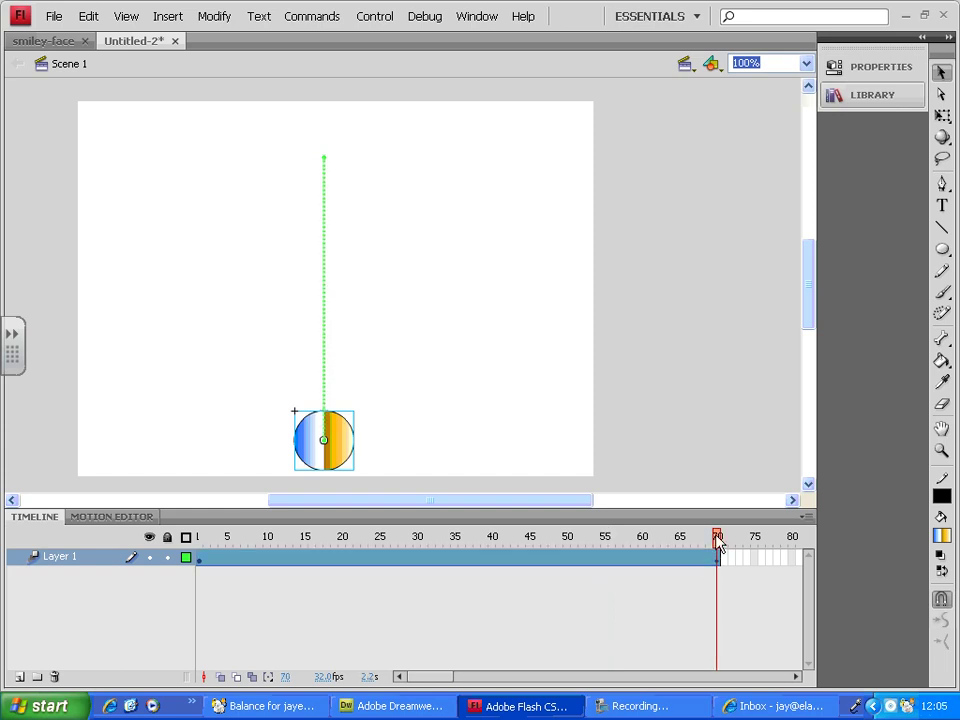
Step: Place the ball at top centre on frame 1 and at the left edge on frame 20
{"action": "left_click_drag", "start_coordinate": [718, 543], "coordinate": [199, 541]}
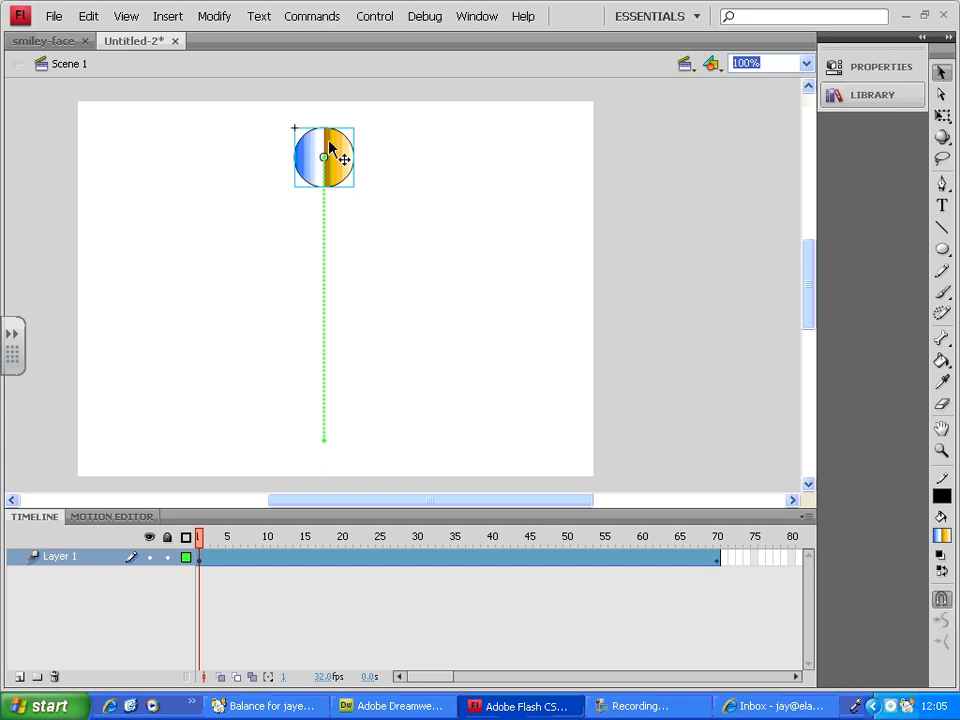
{"action": "left_click_drag", "start_coordinate": [339, 148], "coordinate": [360, 123]}
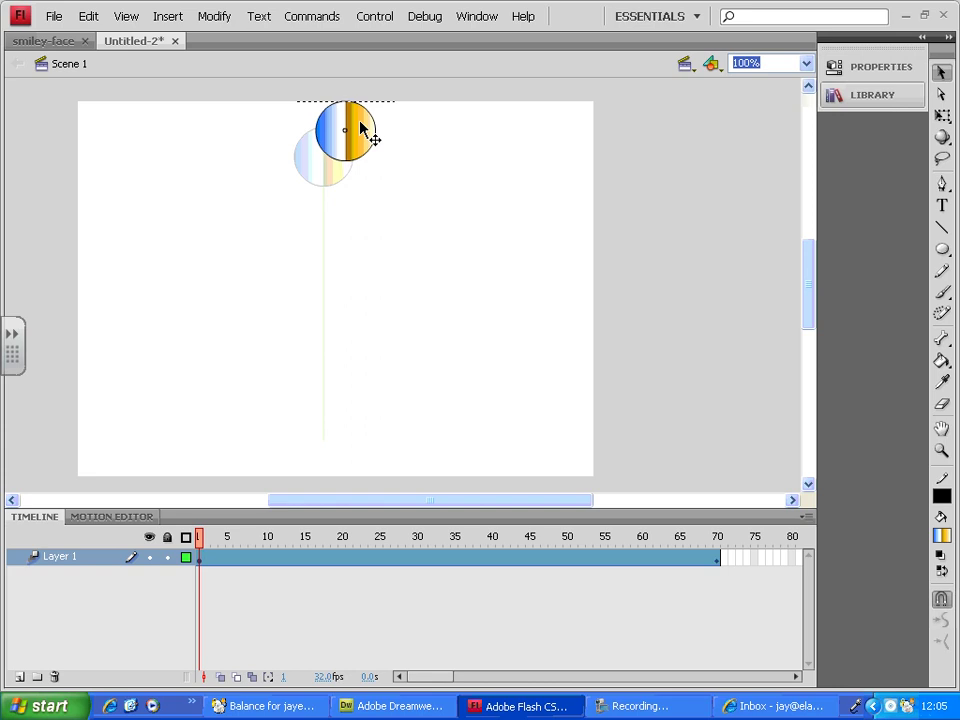
{"action": "mouse_move", "coordinate": [360, 123]}
{"action": "left_mouse_down"}
{"action": "mouse_move", "coordinate": [268, 124]}
{"action": "mouse_move", "coordinate": [356, 123]}
{"action": "left_mouse_up"}
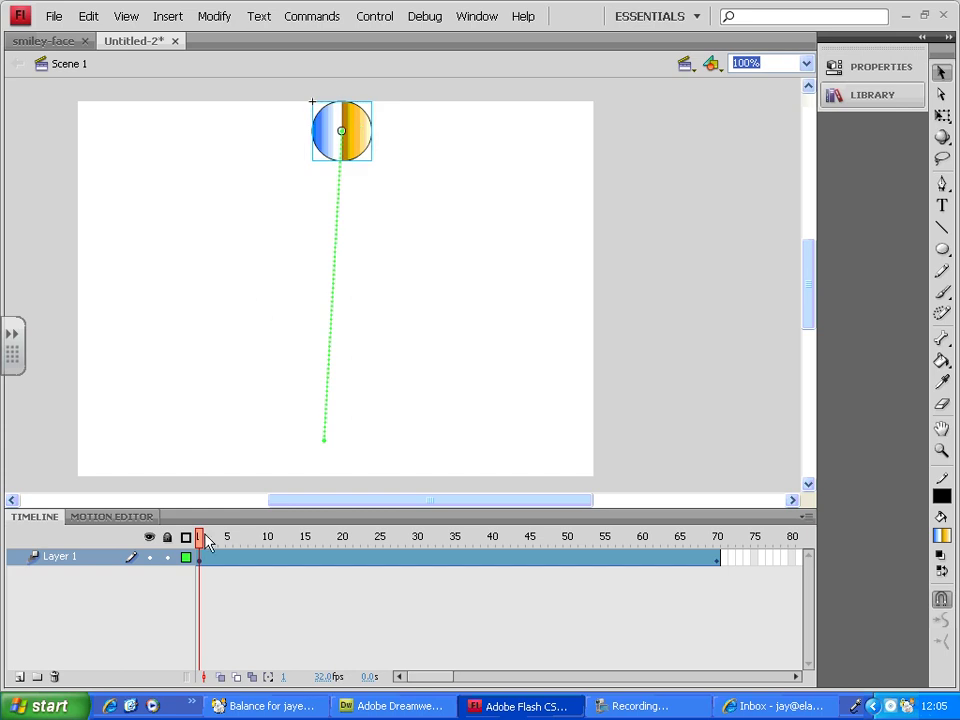
{"action": "left_click_drag", "start_coordinate": [200, 540], "coordinate": [344, 542]}
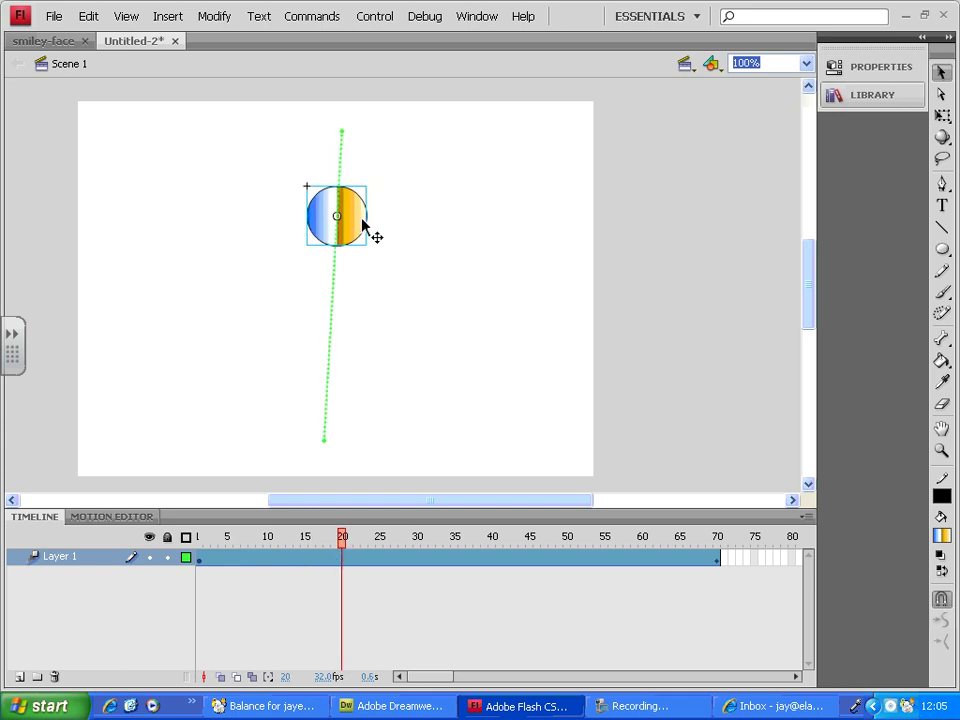
{"action": "left_click_drag", "start_coordinate": [361, 226], "coordinate": [136, 287]}
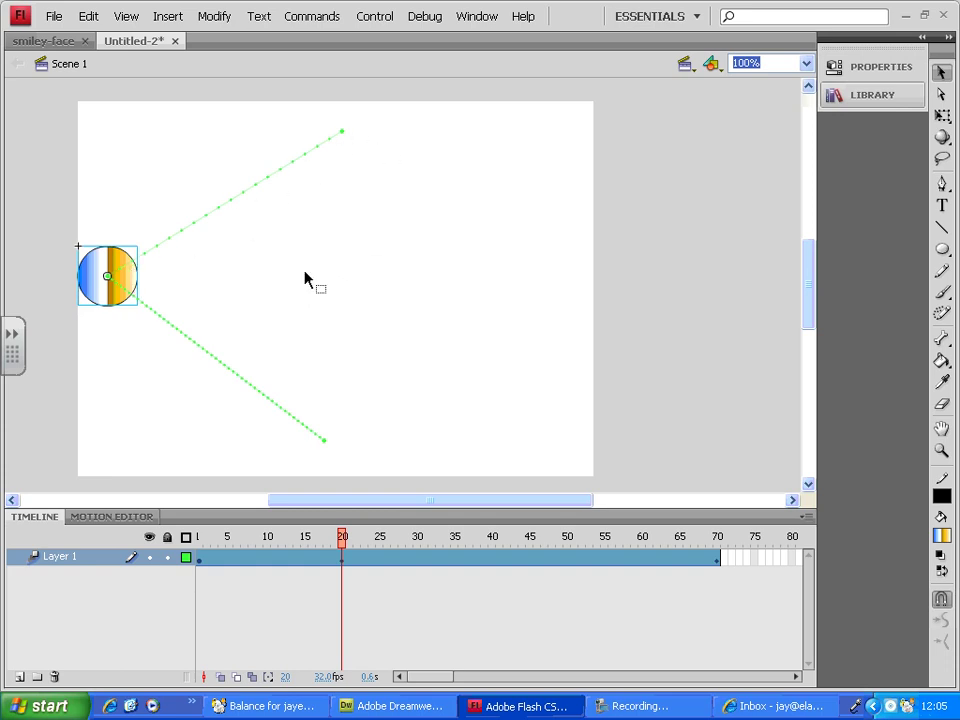
Step: Move the ball to bottom centre at frame 40 and the right edge at frame 70
{"action": "left_click_drag", "start_coordinate": [341, 543], "coordinate": [494, 543]}
{"action": "left_click_drag", "start_coordinate": [223, 360], "coordinate": [368, 447]}
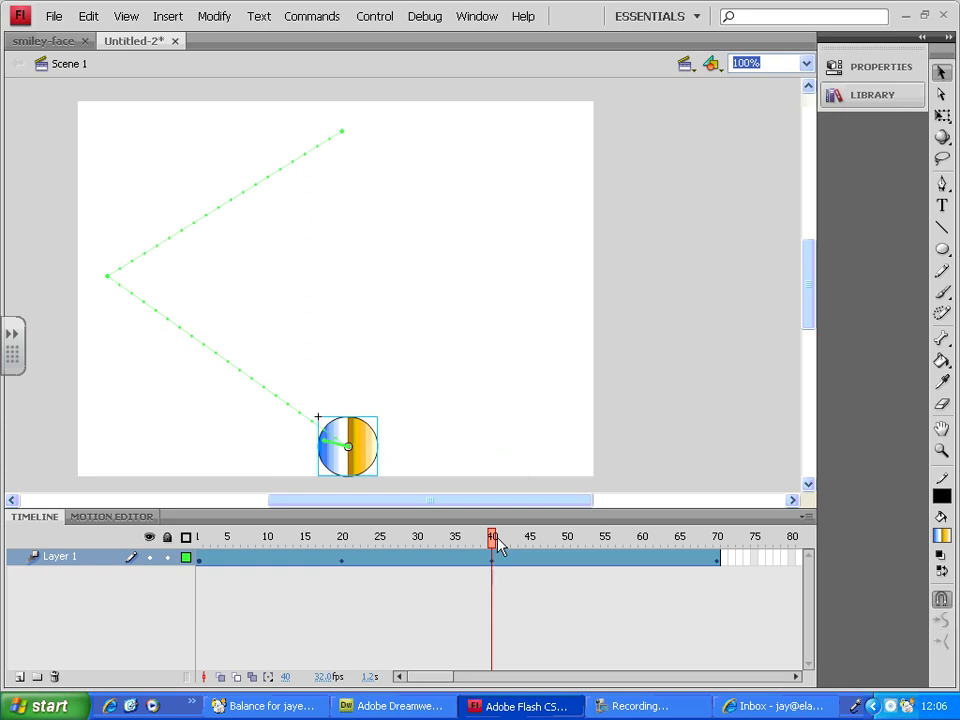
{"action": "left_click_drag", "start_coordinate": [496, 545], "coordinate": [721, 545]}
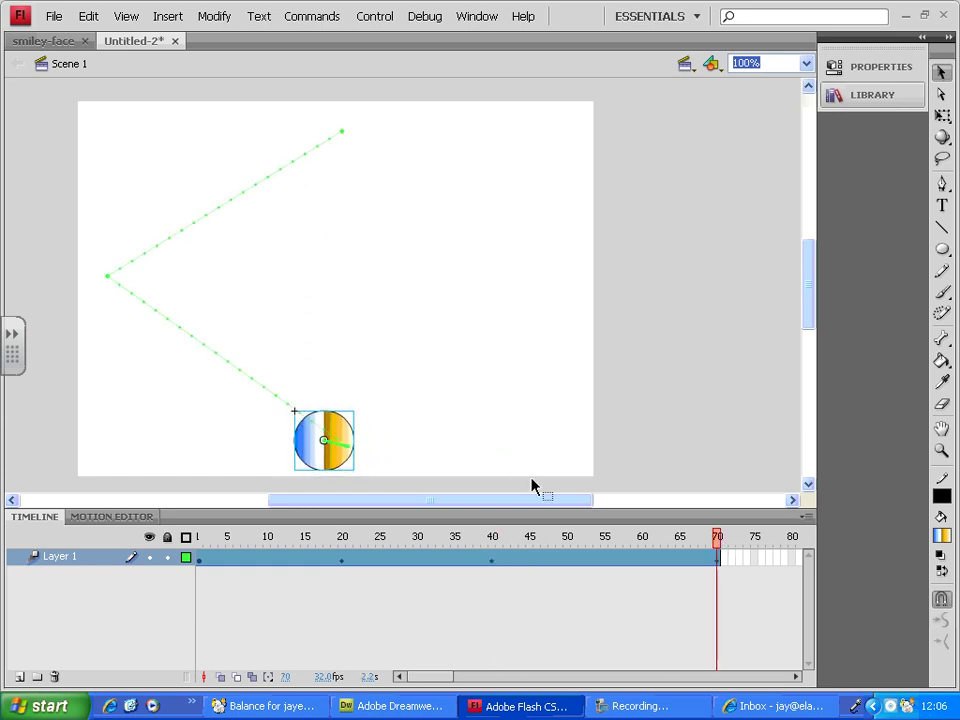
{"action": "mouse_move", "coordinate": [347, 437]}
{"action": "left_mouse_down"}
{"action": "mouse_move", "coordinate": [495, 386]}
{"action": "mouse_move", "coordinate": [581, 262]}
{"action": "mouse_move", "coordinate": [584, 271]}
{"action": "left_mouse_up"}
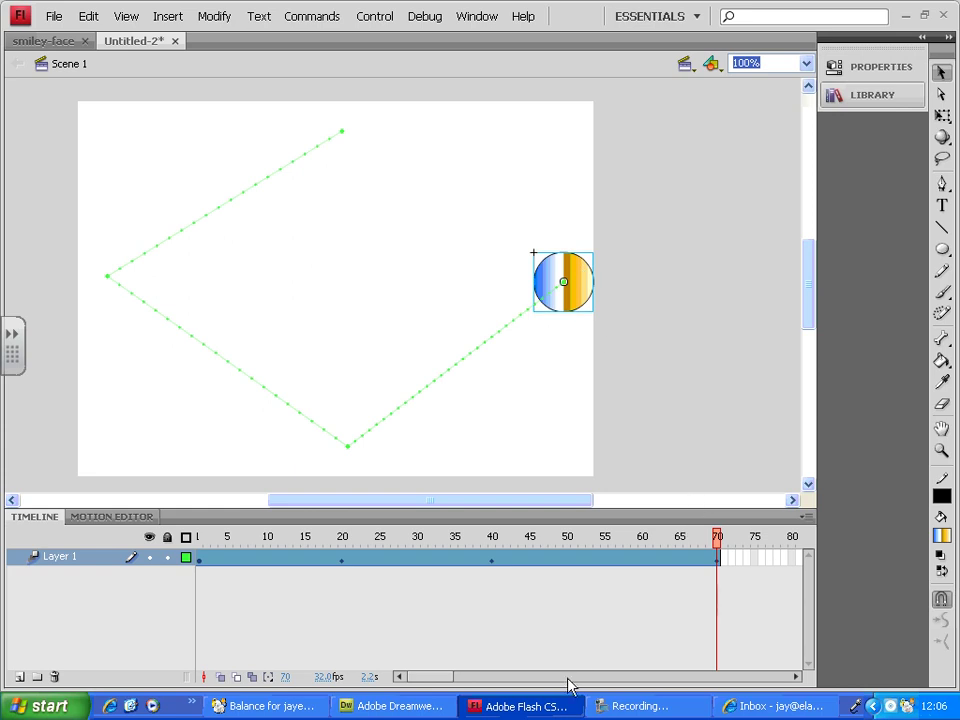
{"action": "left_click_drag", "start_coordinate": [441, 679], "coordinate": [454, 679]}
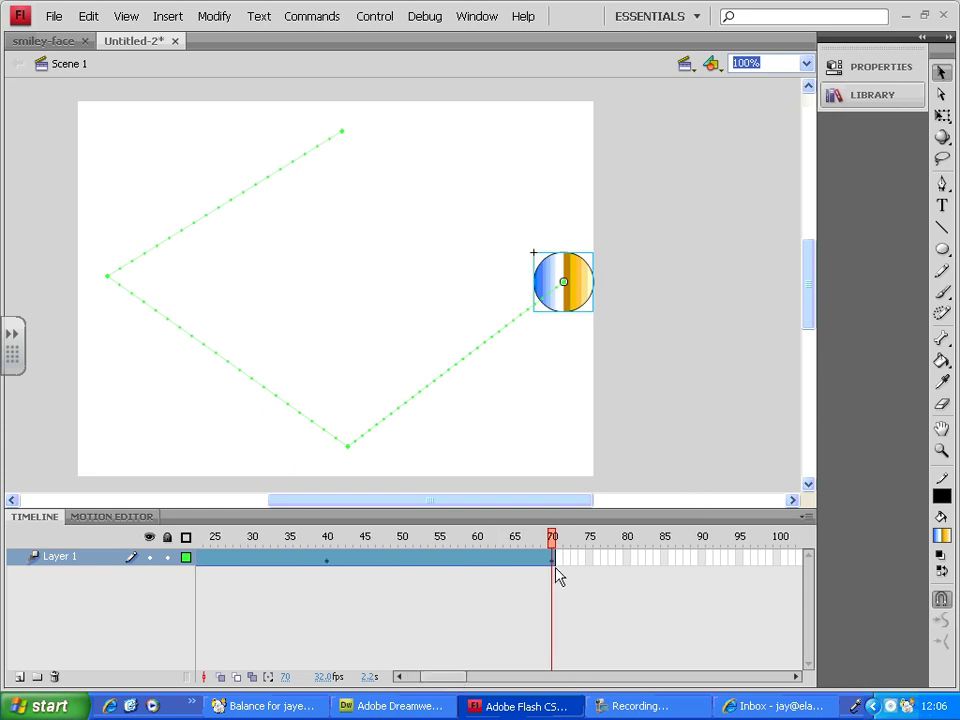
Step: Extend the ball's tween to frame 90 and check the frame-20 keyframe
{"action": "left_click_drag", "start_coordinate": [553, 562], "coordinate": [701, 561]}
{"action": "left_click", "coordinate": [701, 560]}
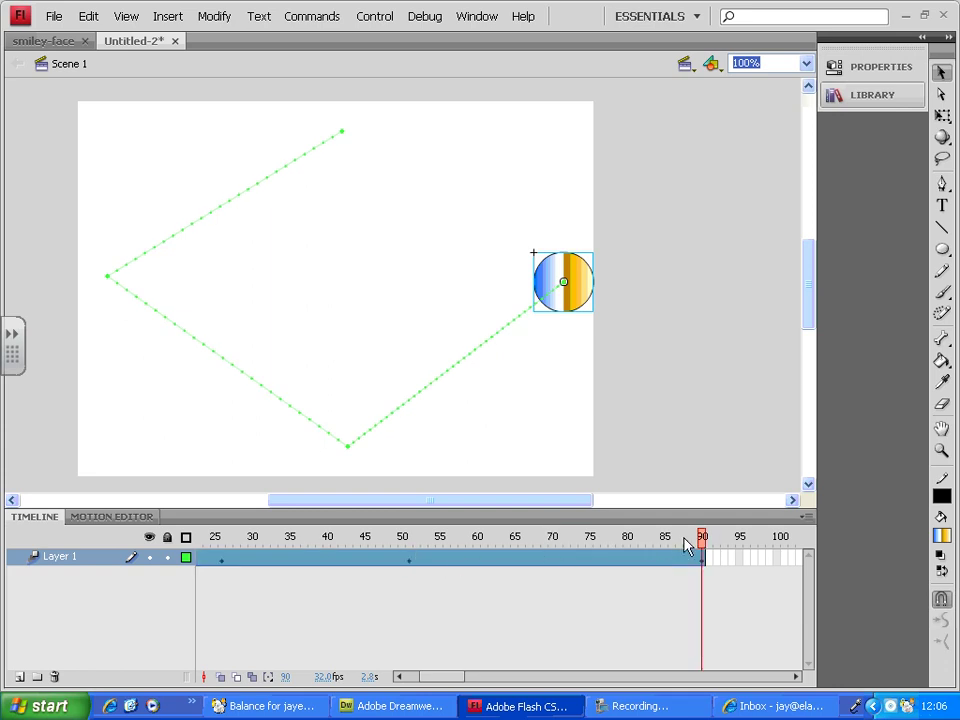
{"action": "left_click_drag", "start_coordinate": [439, 676], "coordinate": [418, 676]}
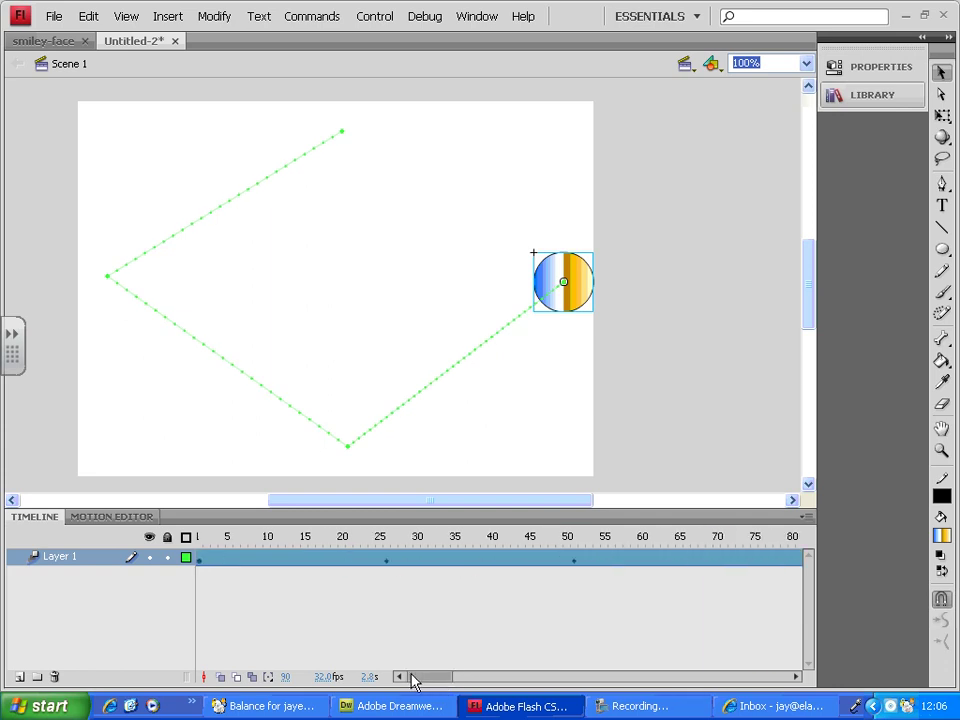
{"action": "left_click", "coordinate": [390, 561]}
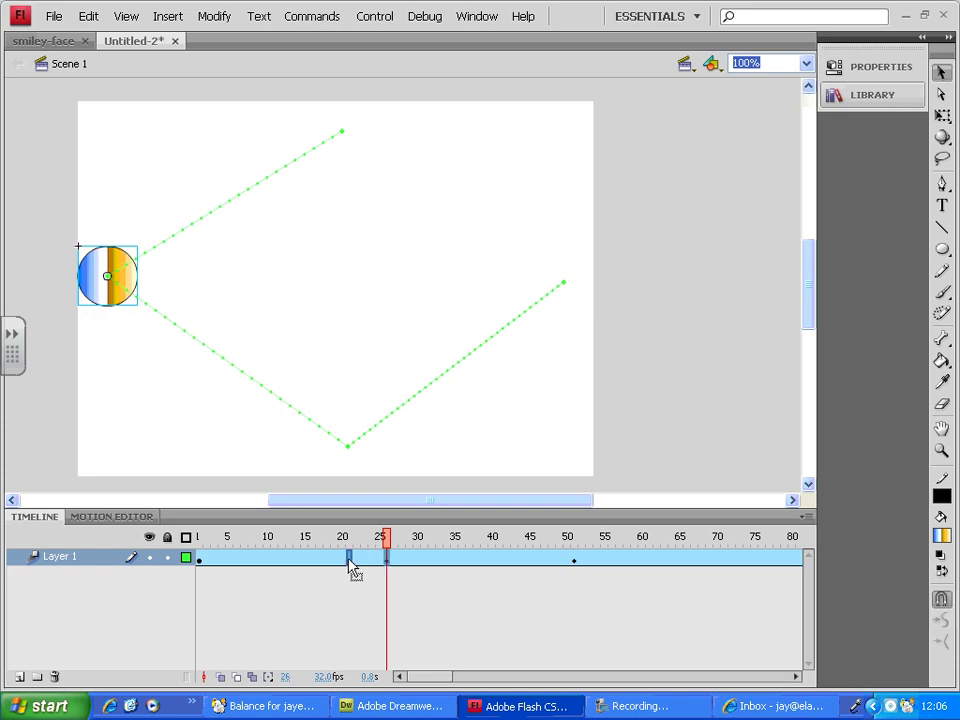
{"action": "left_click", "coordinate": [344, 562]}
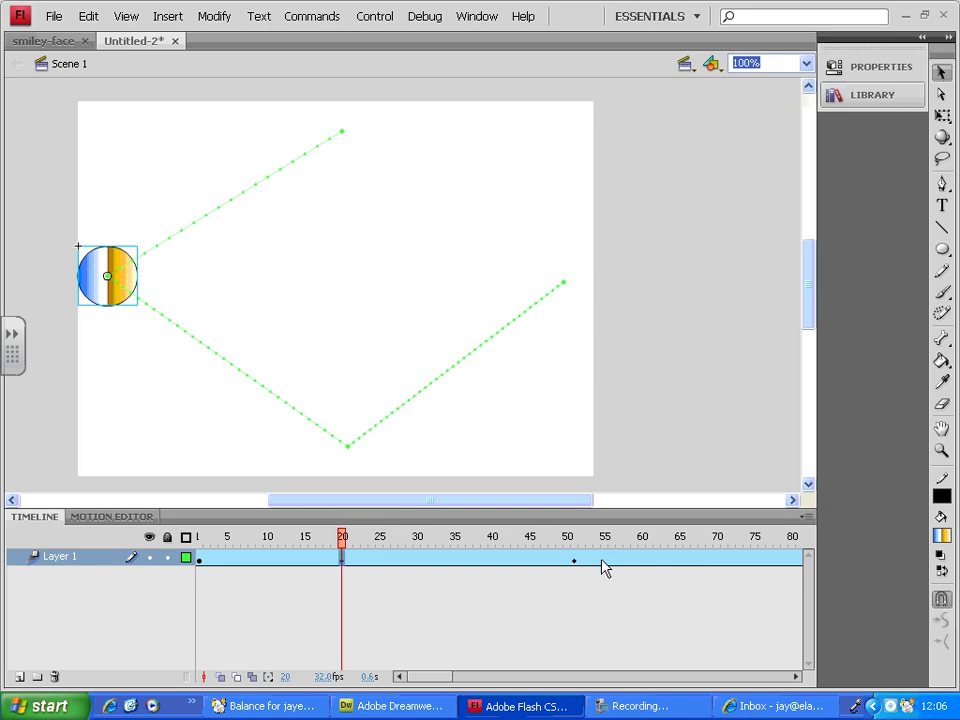
Step: Shift the bottom-corner keyframe from frame 51 back to frame 40
{"action": "left_click", "coordinate": [575, 562]}
{"action": "left_click_drag", "start_coordinate": [575, 561], "coordinate": [505, 561]}
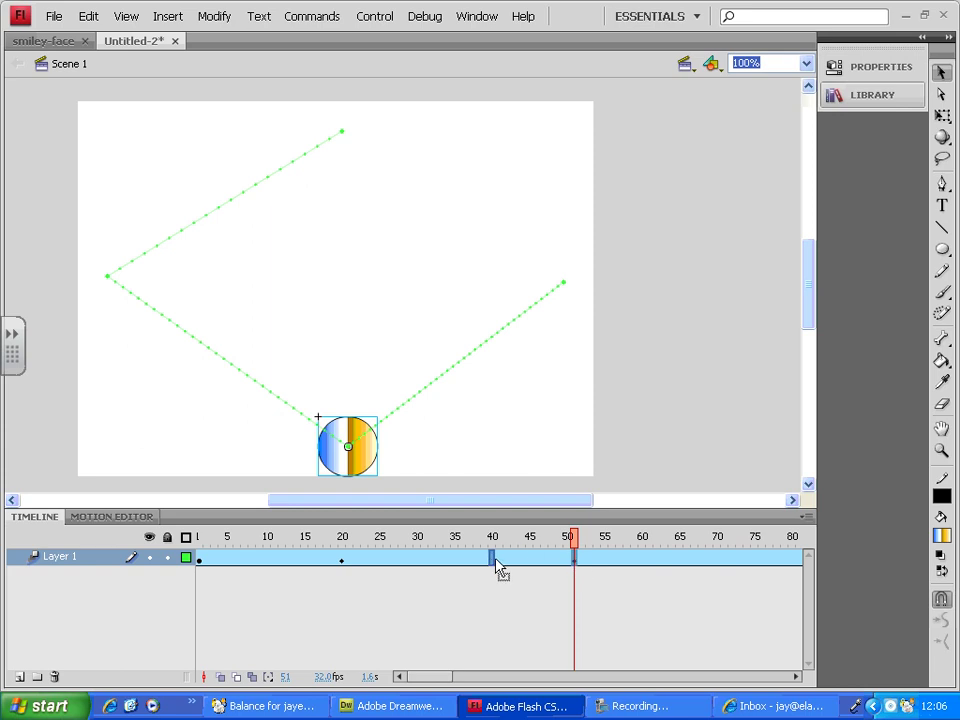
{"action": "left_click", "coordinate": [497, 567]}
{"action": "left_click_drag", "start_coordinate": [439, 681], "coordinate": [452, 681]}
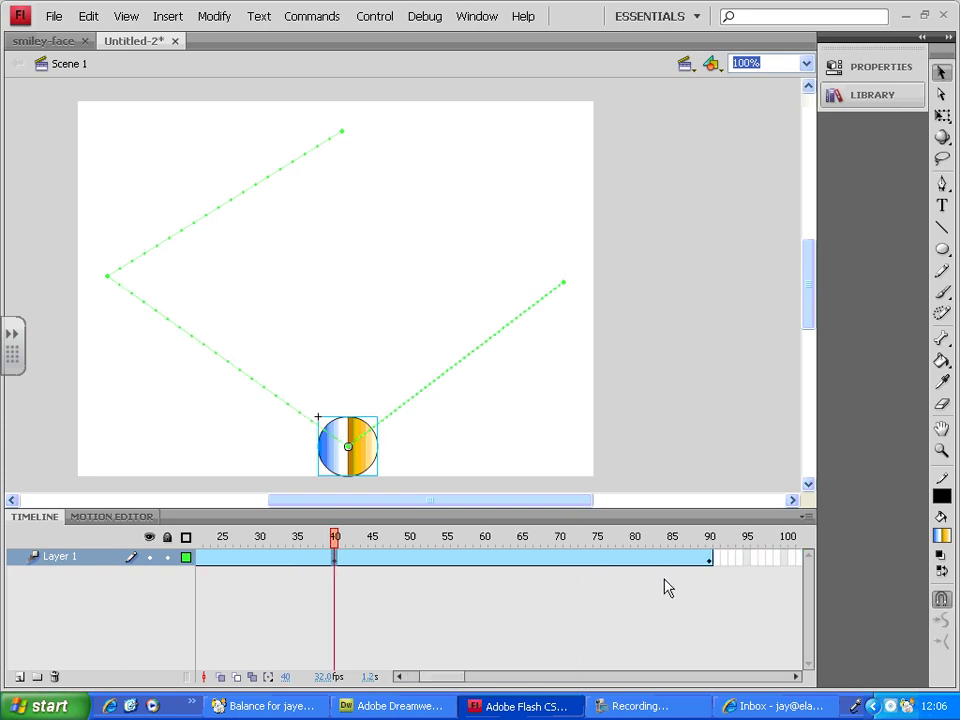
Step: Put the ball at the right edge on frame 60 and back at top centre on frame 80
{"action": "left_click", "coordinate": [488, 565]}
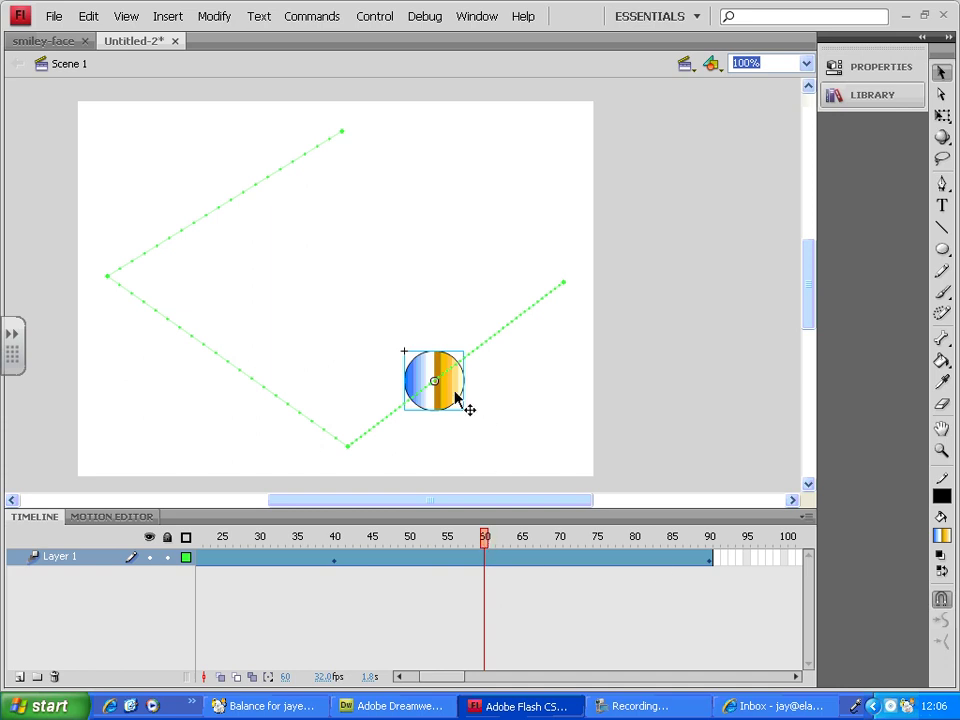
{"action": "left_click_drag", "start_coordinate": [456, 401], "coordinate": [584, 297]}
{"action": "left_click_drag", "start_coordinate": [484, 537], "coordinate": [633, 552]}
{"action": "left_click_drag", "start_coordinate": [594, 285], "coordinate": [373, 141]}
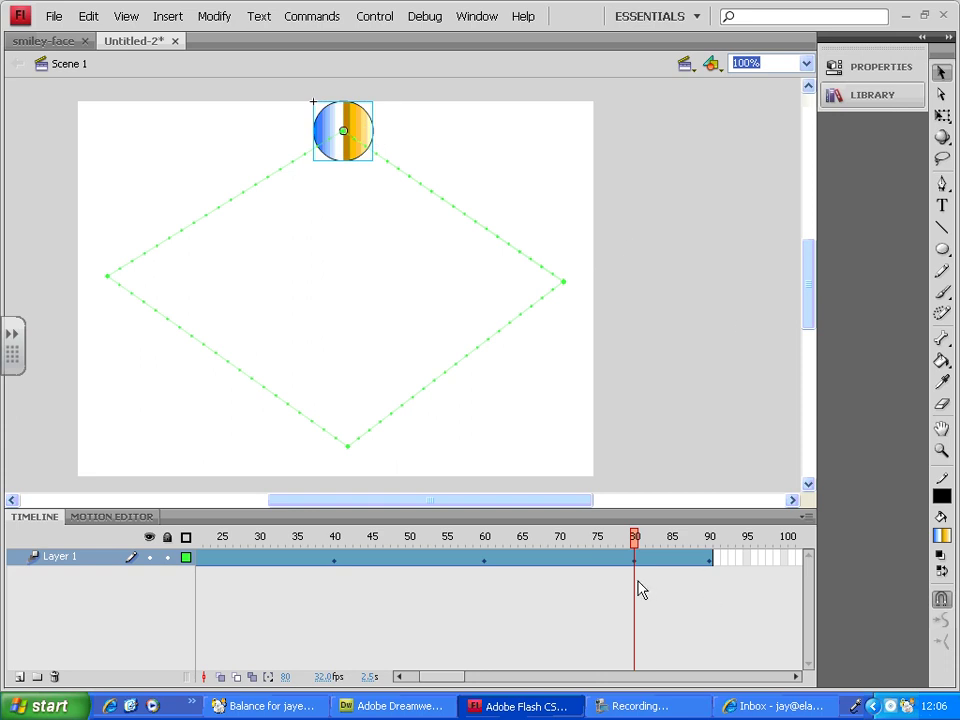
Step: Select all the tween frames after frame 80
{"action": "left_click", "coordinate": [718, 576]}
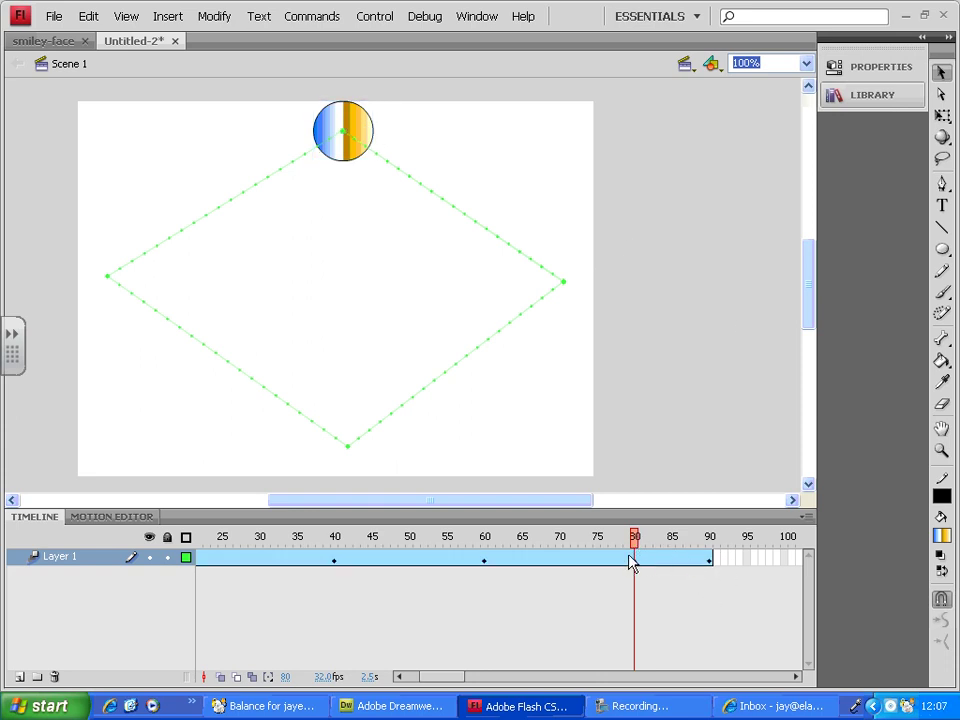
{"action": "left_click_drag", "start_coordinate": [716, 565], "coordinate": [645, 565]}
{"action": "left_click_drag", "start_coordinate": [707, 561], "coordinate": [641, 566]}
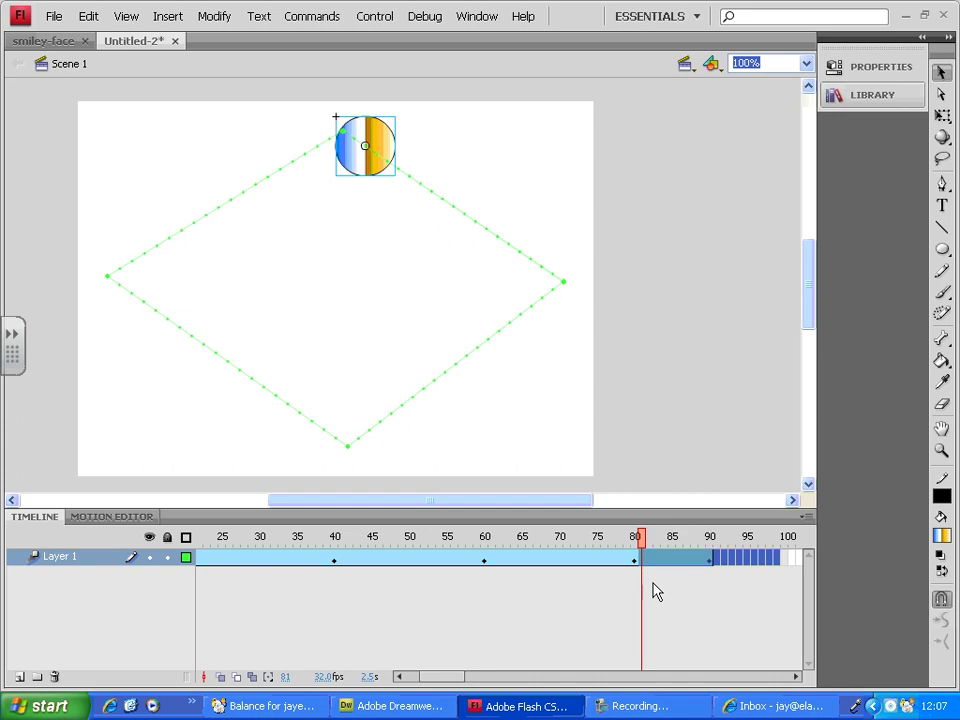
Step: Remove the selected frames after frame 80 with Remove Frames
{"action": "right_click", "coordinate": [684, 566]}
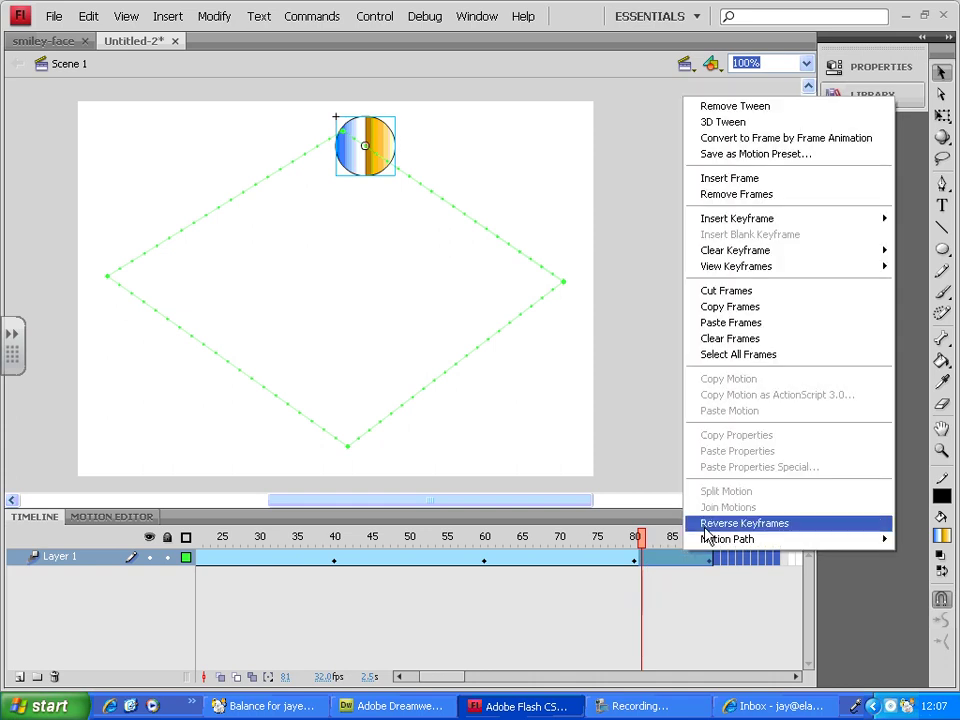
{"action": "left_click", "coordinate": [778, 194]}
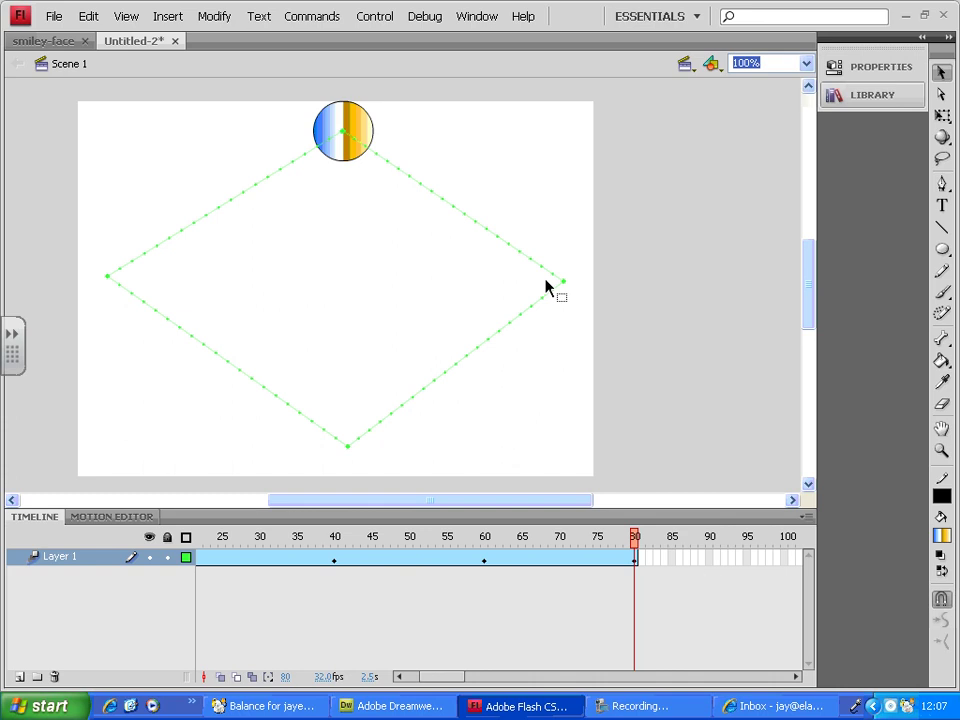
{"action": "key", "text": "ctrl+Return"}
{"action": "left_click_drag", "start_coordinate": [564, 152], "coordinate": [739, 152]}
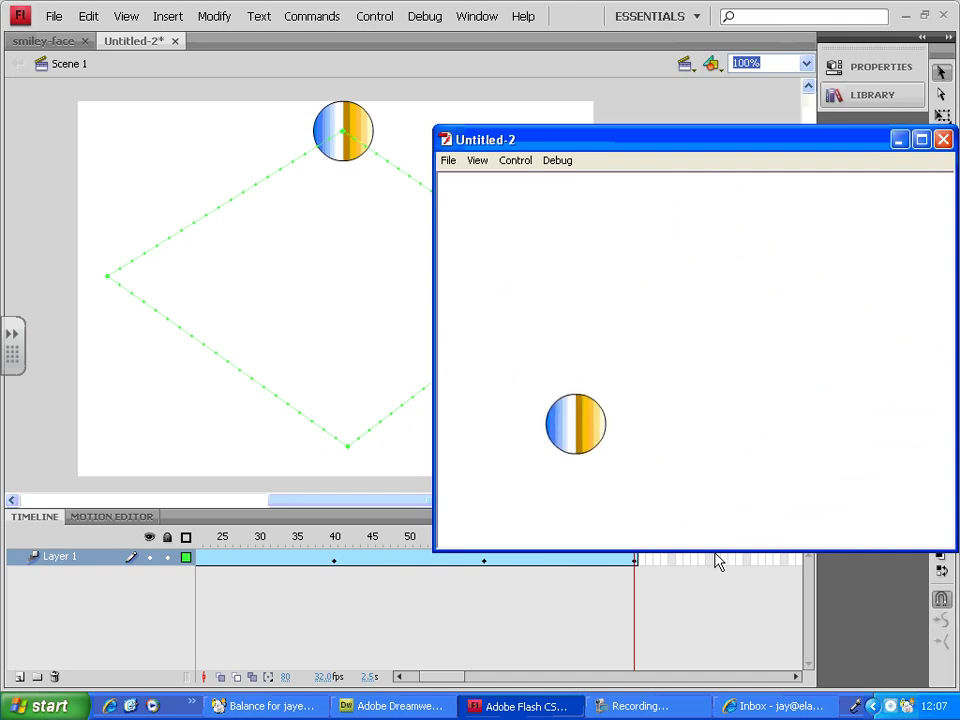
{"action": "left_click", "coordinate": [942, 139]}
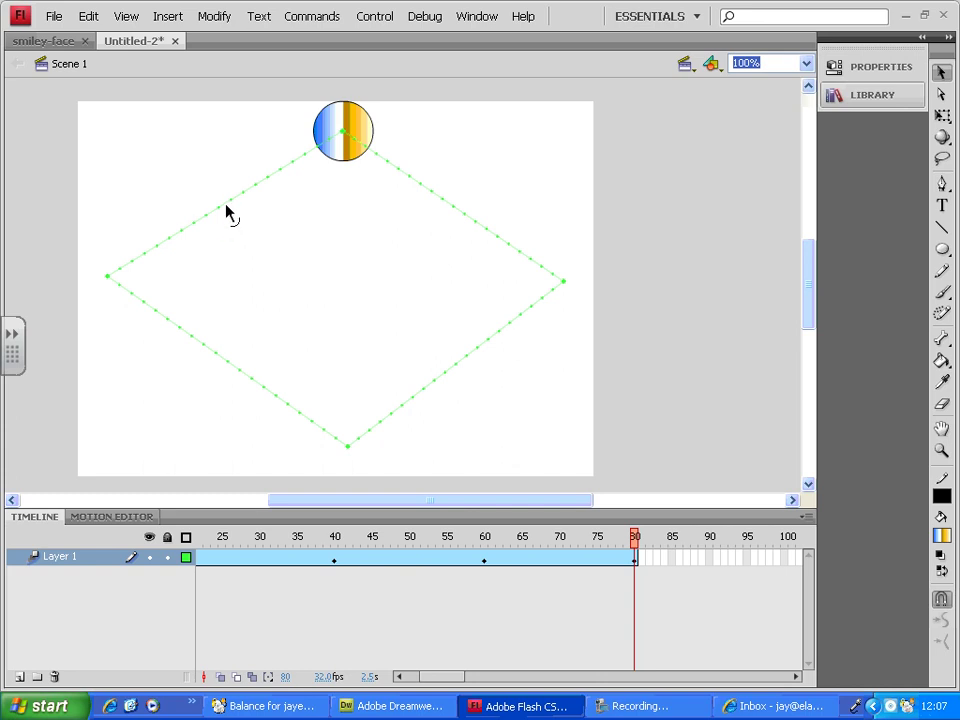
Step: Bend the path's four straight sides into curves, then scrub frames 1–80 to preview
{"action": "left_click_drag", "start_coordinate": [227, 208], "coordinate": [196, 160]}
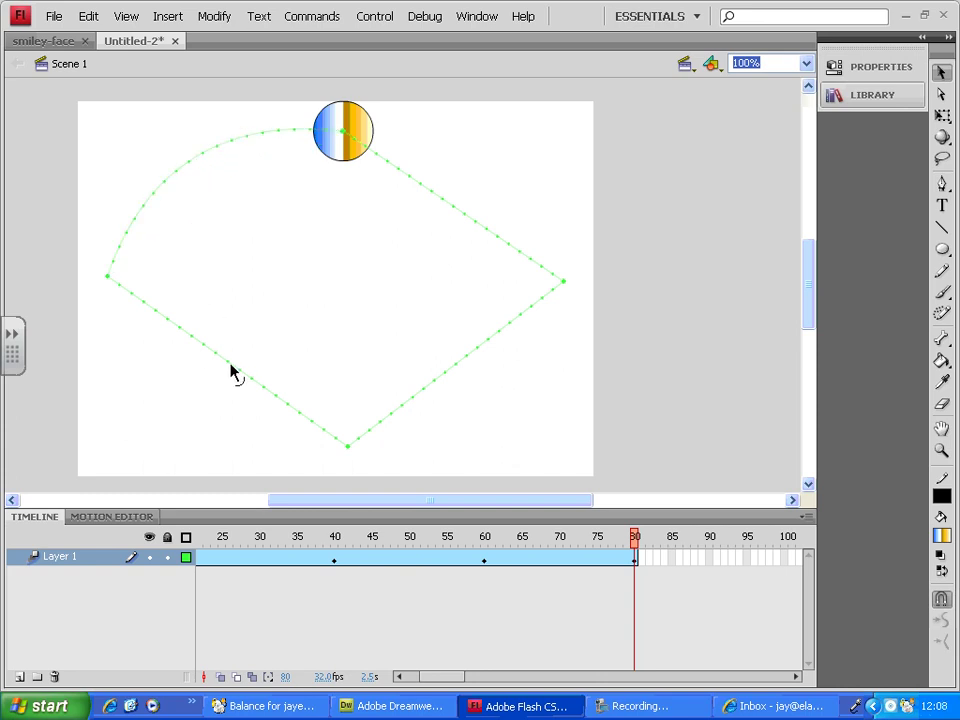
{"action": "left_click_drag", "start_coordinate": [229, 372], "coordinate": [197, 437]}
{"action": "left_click_drag", "start_coordinate": [465, 369], "coordinate": [496, 424]}
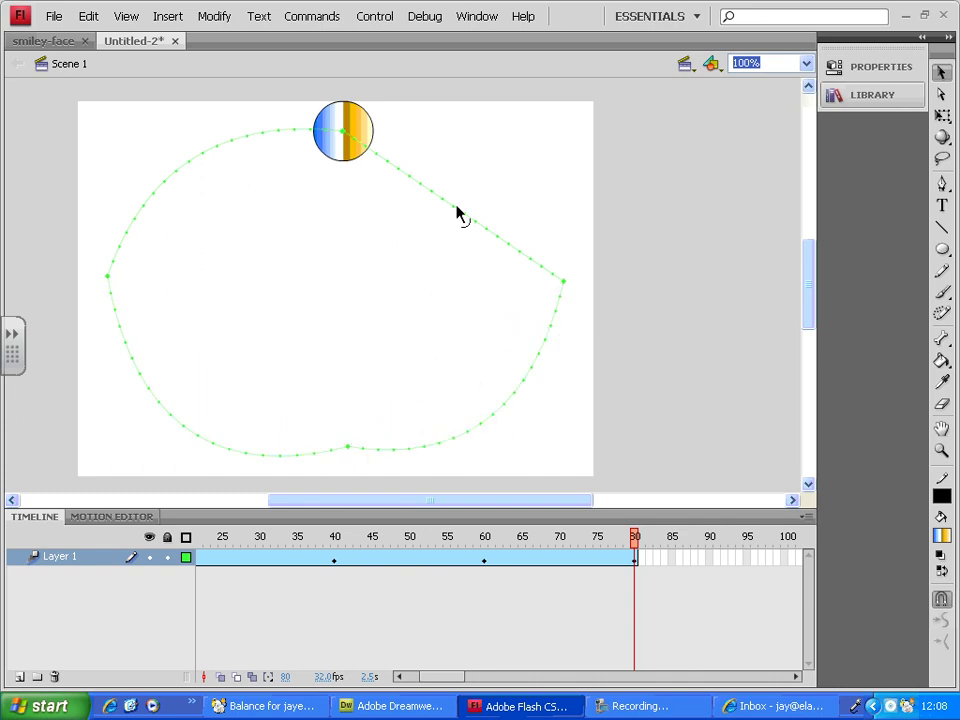
{"action": "left_click_drag", "start_coordinate": [456, 212], "coordinate": [471, 168]}
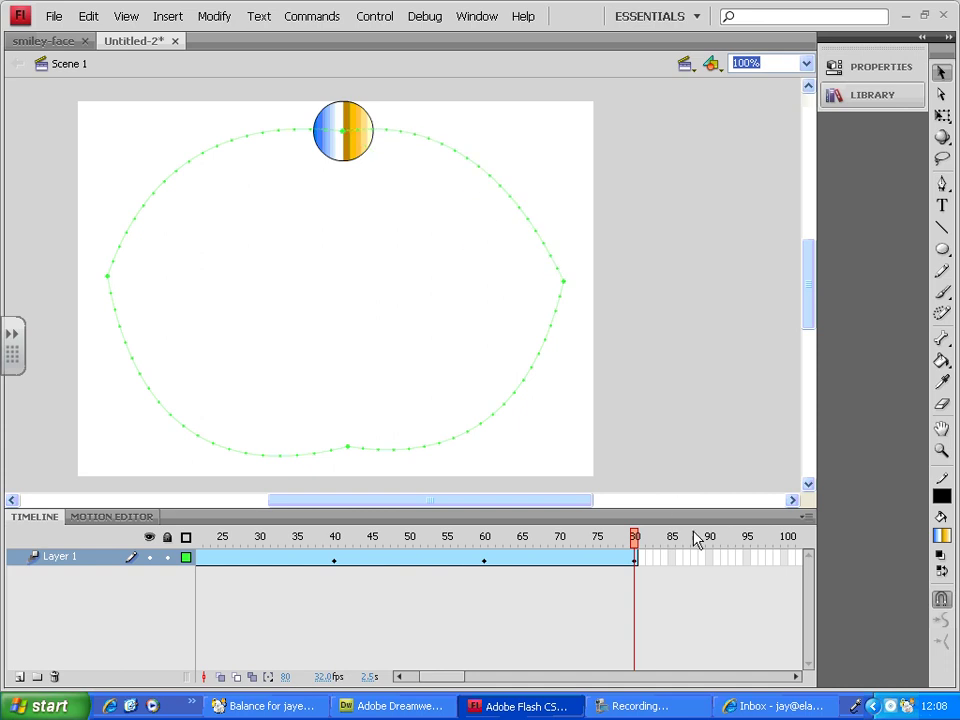
{"action": "left_click", "coordinate": [529, 537]}
{"action": "left_click_drag", "start_coordinate": [276, 540], "coordinate": [776, 500]}
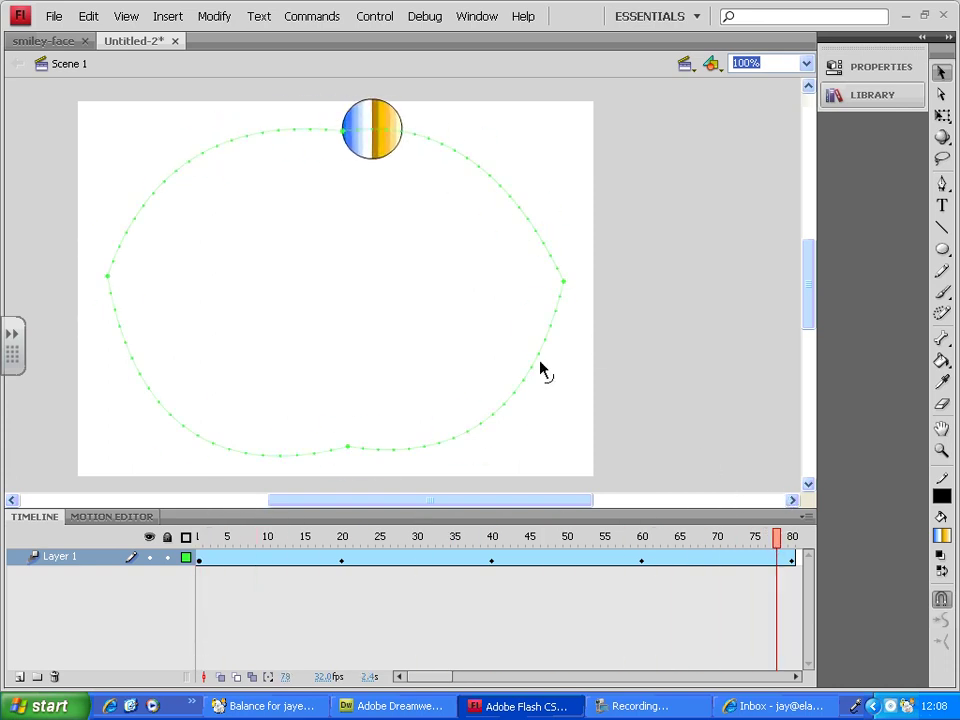
{"action": "key", "text": "ctrl+Return"}
{"action": "left_click_drag", "start_coordinate": [676, 143], "coordinate": [620, 101]}
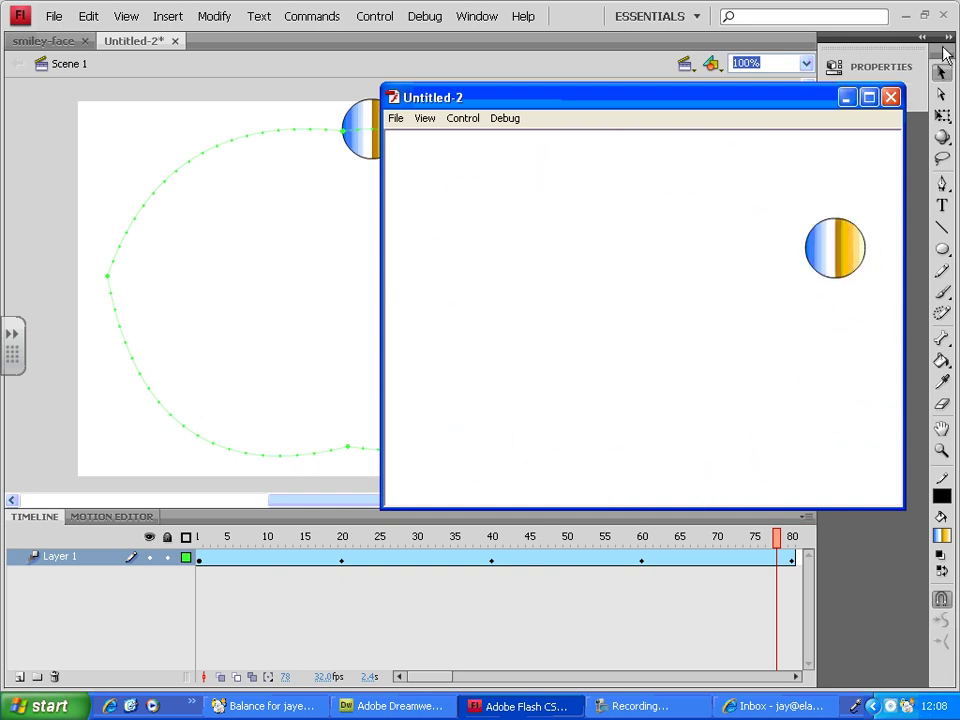
{"action": "left_click", "coordinate": [890, 97]}
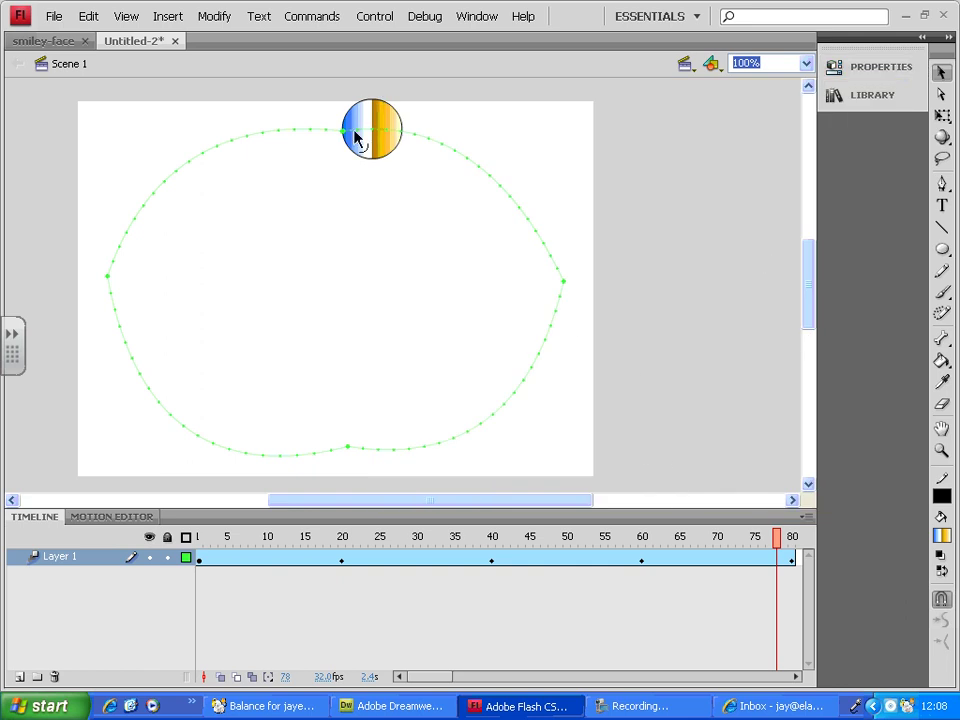
Step: Create a new Flash File (ActionScript 3.0) document, Untitled-3
{"action": "left_click", "coordinate": [54, 16]}
{"action": "left_click", "coordinate": [64, 35]}
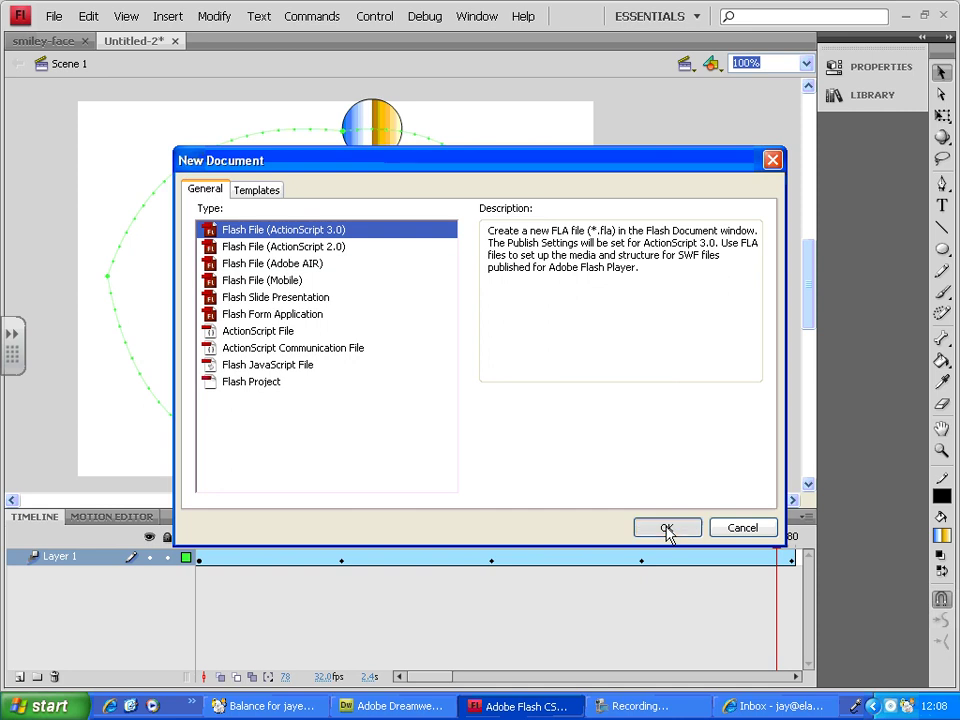
{"action": "left_click", "coordinate": [667, 530]}
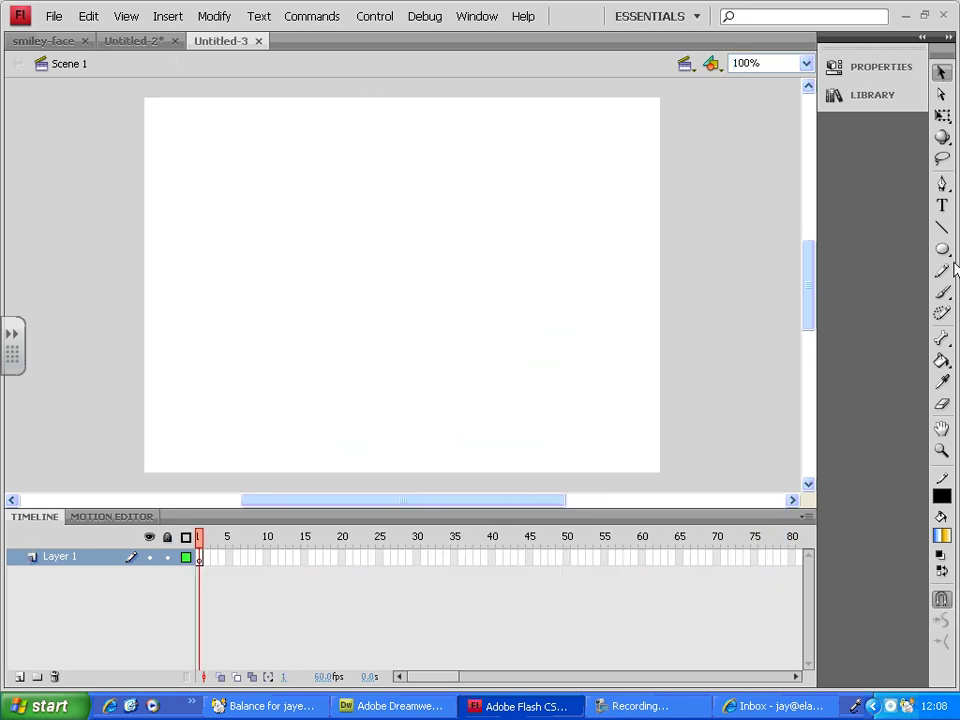
{"action": "left_click", "coordinate": [943, 229]}
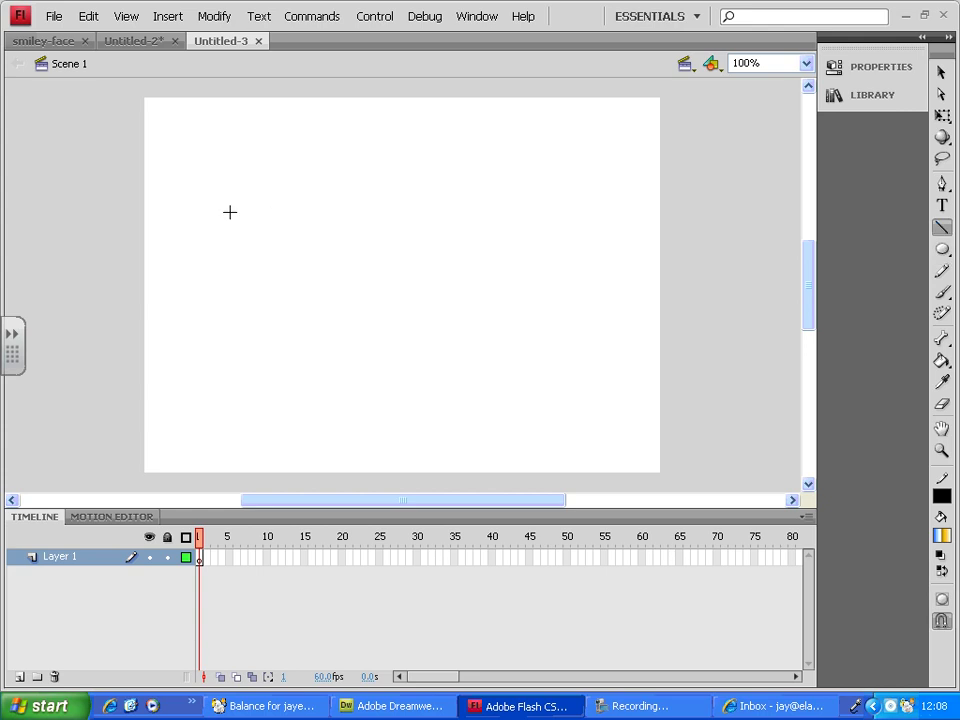
Step: Draw a staircase outline stepping down to the right and fill it with the black-white linear gradient
{"action": "mouse_move", "coordinate": [144, 175]}
{"action": "left_mouse_down"}
{"action": "mouse_move", "coordinate": [272, 175]}
{"action": "mouse_move", "coordinate": [221, 175]}
{"action": "mouse_move", "coordinate": [221, 244]}
{"action": "mouse_move", "coordinate": [311, 244]}
{"action": "mouse_move", "coordinate": [295, 245]}
{"action": "mouse_move", "coordinate": [291, 330]}
{"action": "mouse_move", "coordinate": [377, 330]}
{"action": "mouse_move", "coordinate": [377, 382]}
{"action": "mouse_move", "coordinate": [459, 383]}
{"action": "mouse_move", "coordinate": [463, 469]}
{"action": "mouse_move", "coordinate": [150, 470]}
{"action": "mouse_move", "coordinate": [165, 384]}
{"action": "mouse_move", "coordinate": [143, 175]}
{"action": "left_mouse_up"}
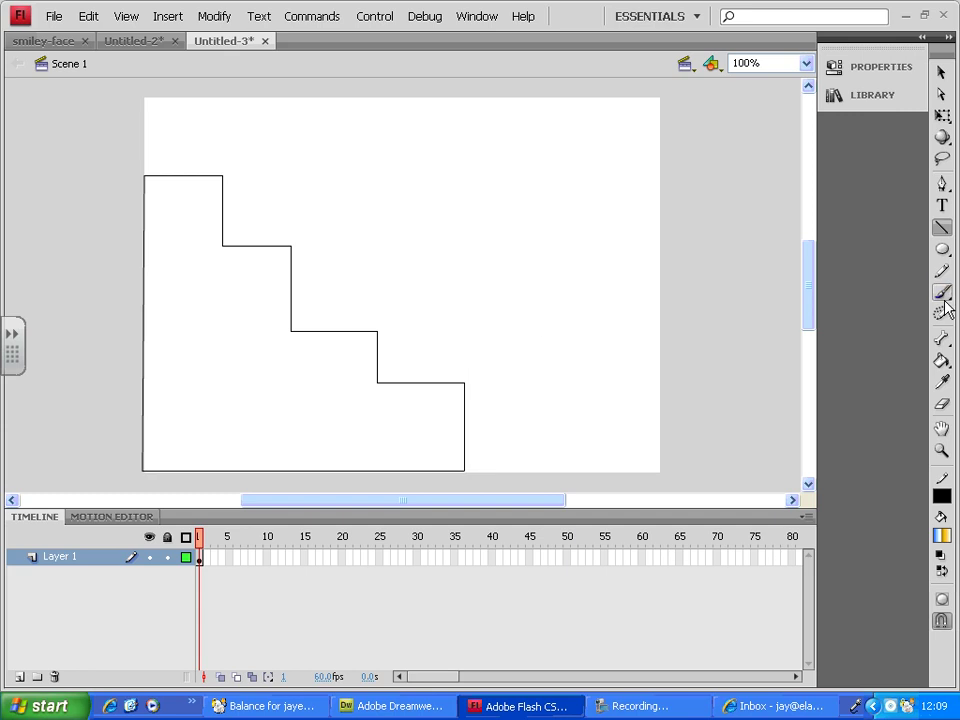
{"action": "left_click", "coordinate": [944, 363]}
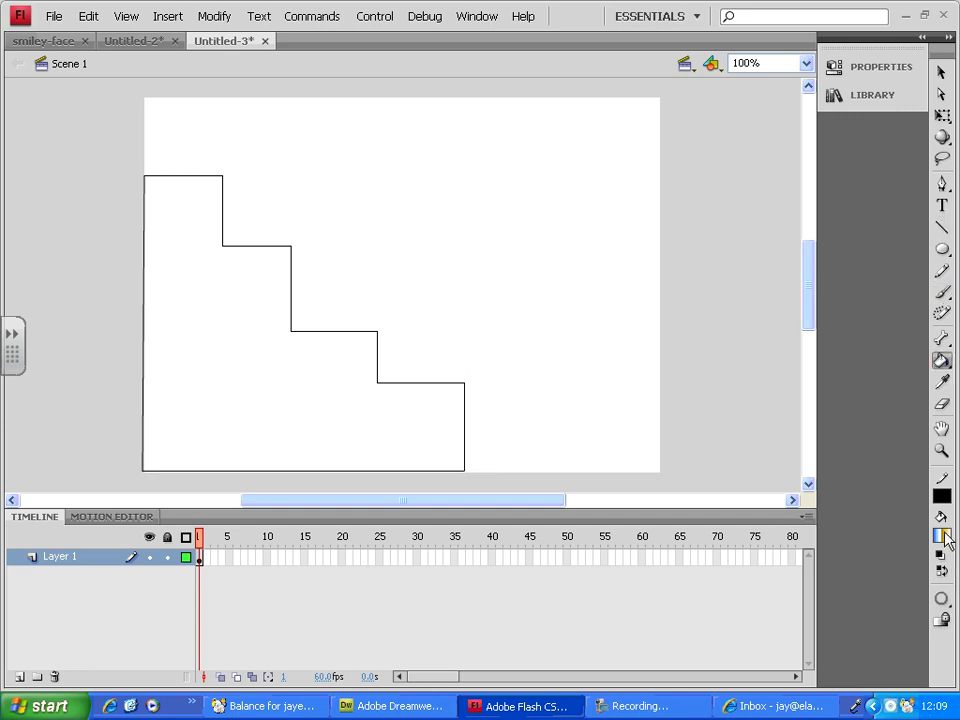
{"action": "left_click", "coordinate": [898, 68]}
{"action": "left_click", "coordinate": [757, 161]}
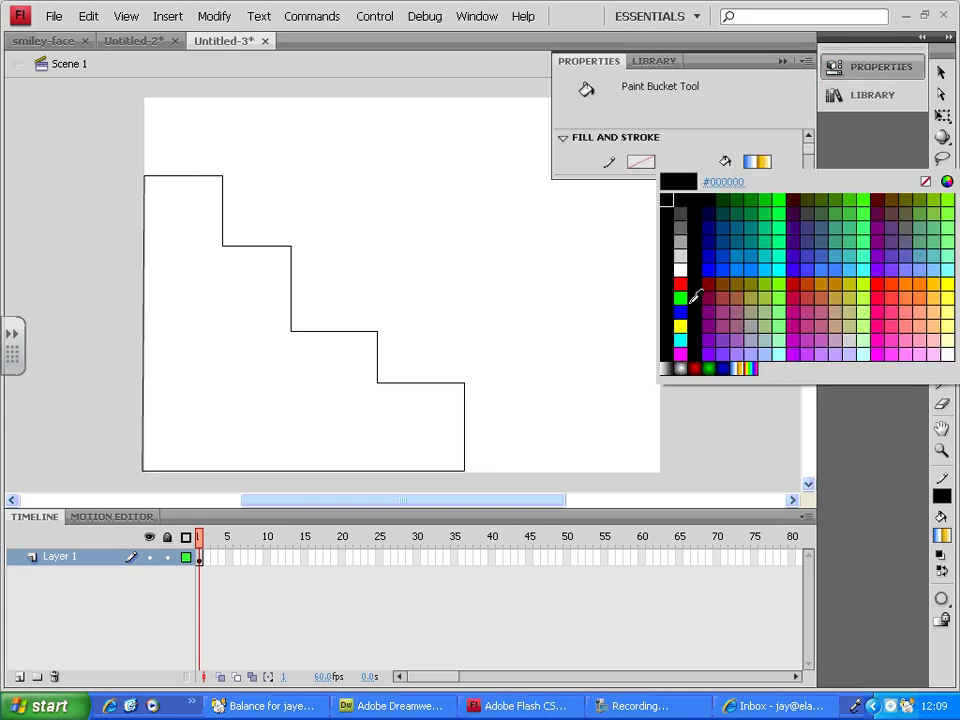
{"action": "left_click", "coordinate": [668, 368]}
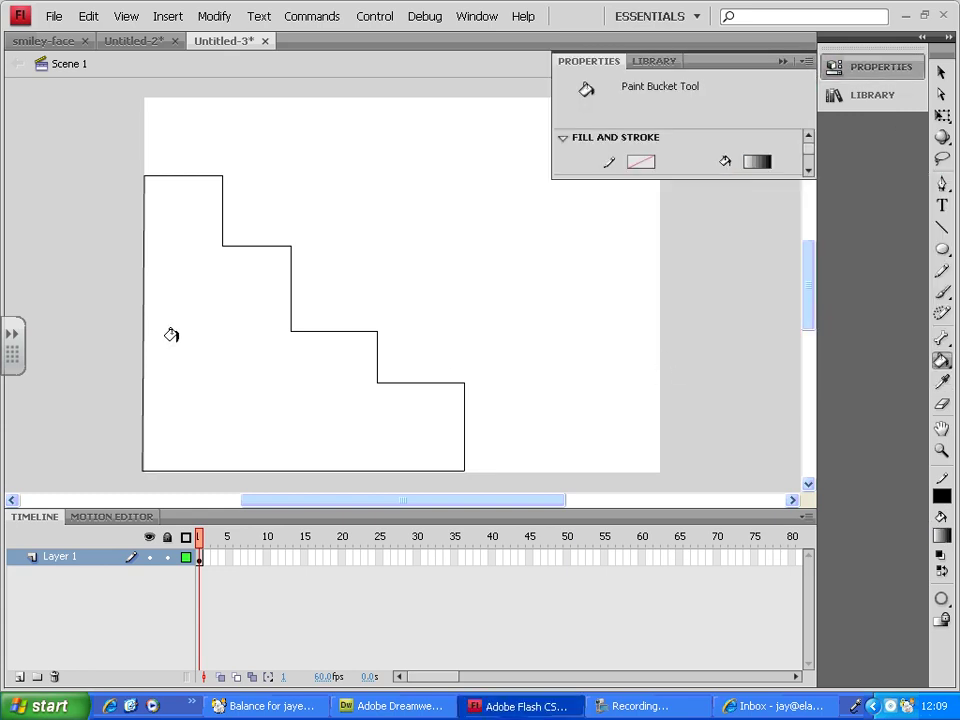
{"action": "left_click", "coordinate": [219, 311]}
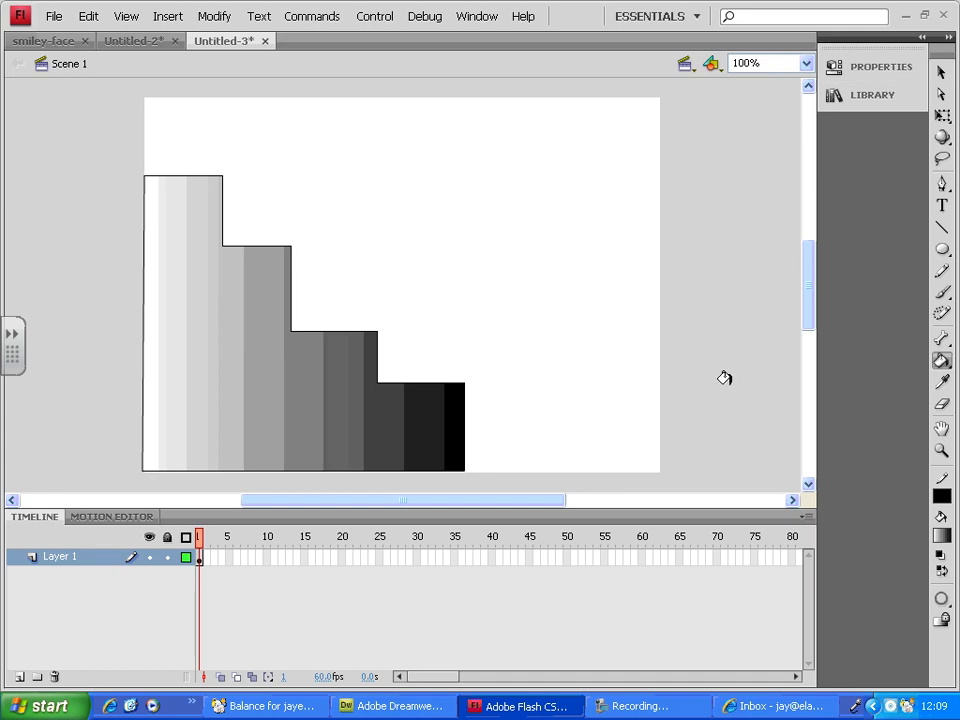
Step: Rename Layer 1 to 'steps' and lock it
{"action": "double_click", "coordinate": [68, 557]}
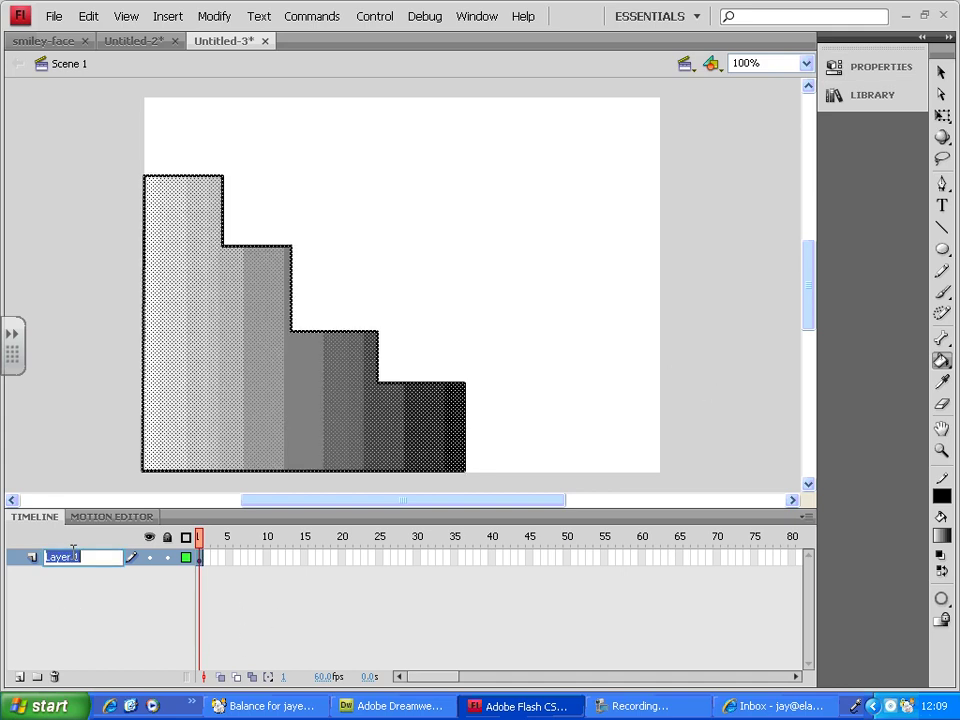
{"action": "type", "text": "steps"}
{"action": "key", "text": "Return"}
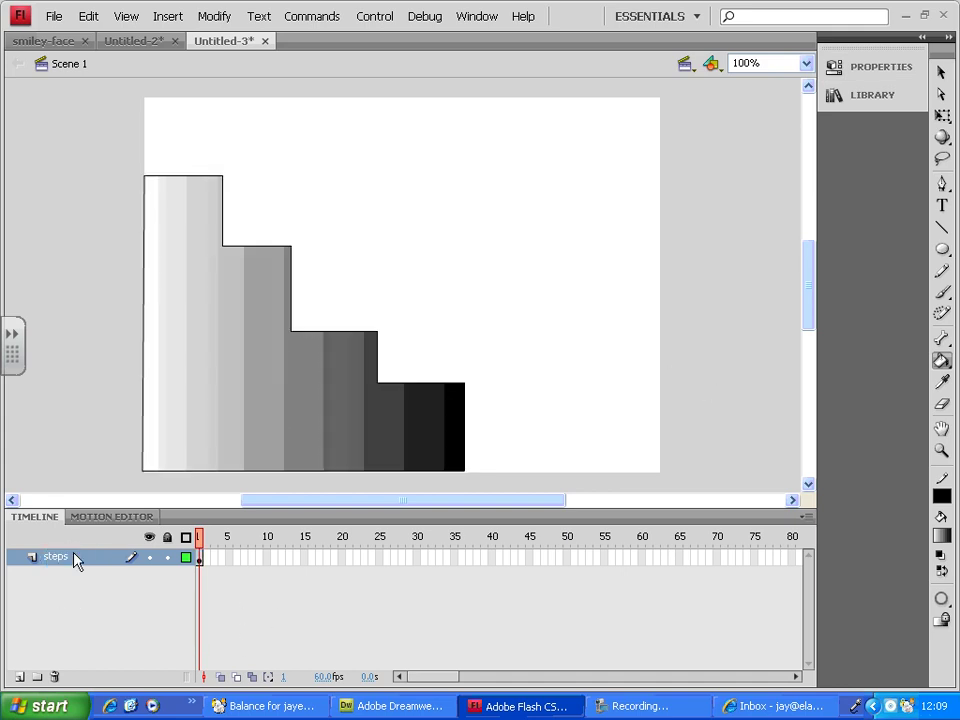
{"action": "left_click", "coordinate": [166, 557]}
Step: Add a new layer above it and name it 'ball', correcting the typo 'bal'
{"action": "left_click", "coordinate": [19, 677]}
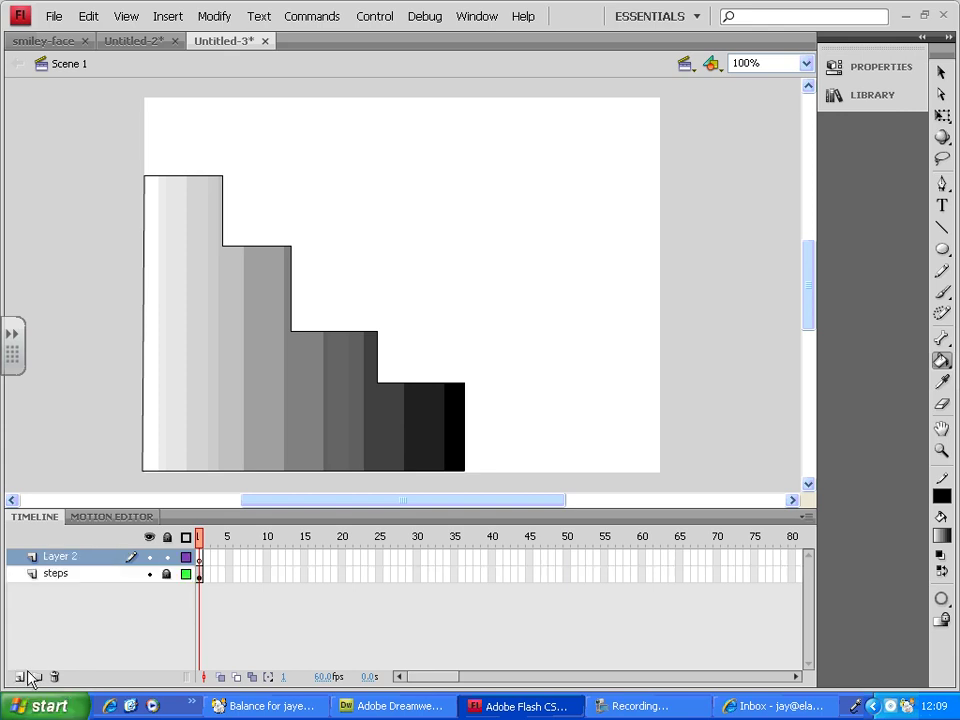
{"action": "double_click", "coordinate": [60, 556]}
{"action": "type", "text": "ba"}
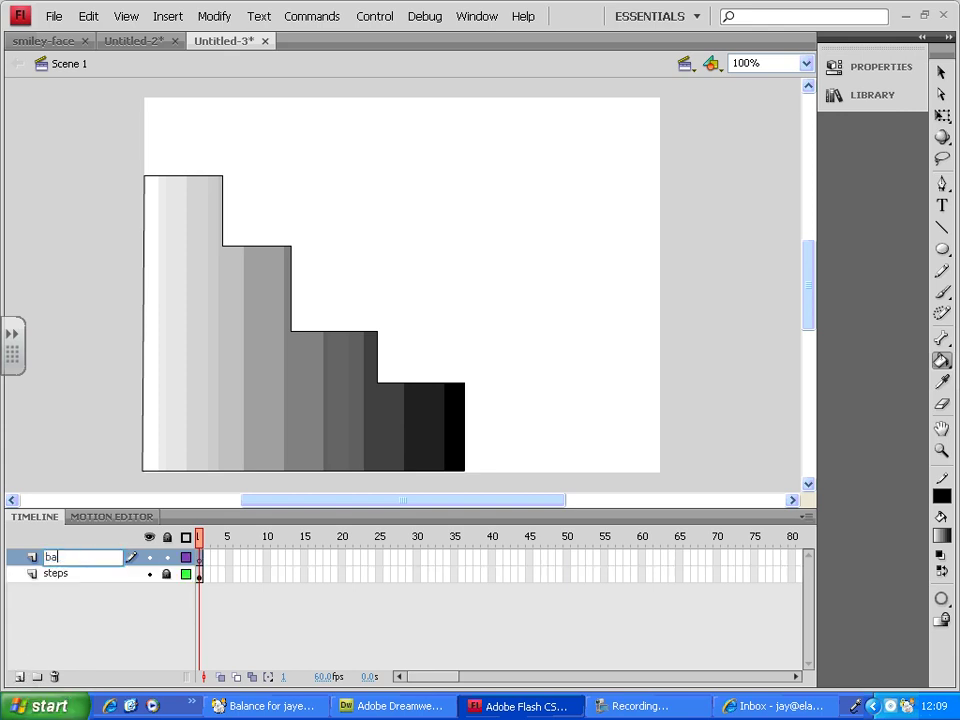
{"action": "type", "text": "l"}
{"action": "key", "text": "Return"}
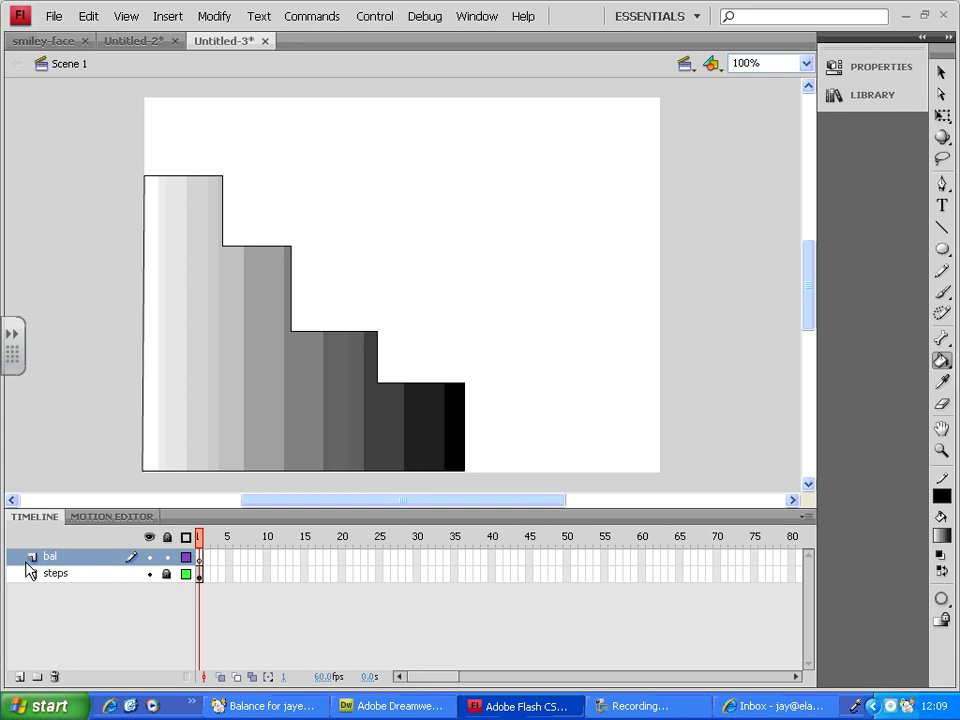
{"action": "double_click", "coordinate": [50, 557]}
{"action": "type", "text": "ball"}
{"action": "key", "text": "Return"}
Step: Draw a circle with the existing blue-orange gradient fill at the stage's top-left, above the top step
{"action": "left_click", "coordinate": [942, 249]}
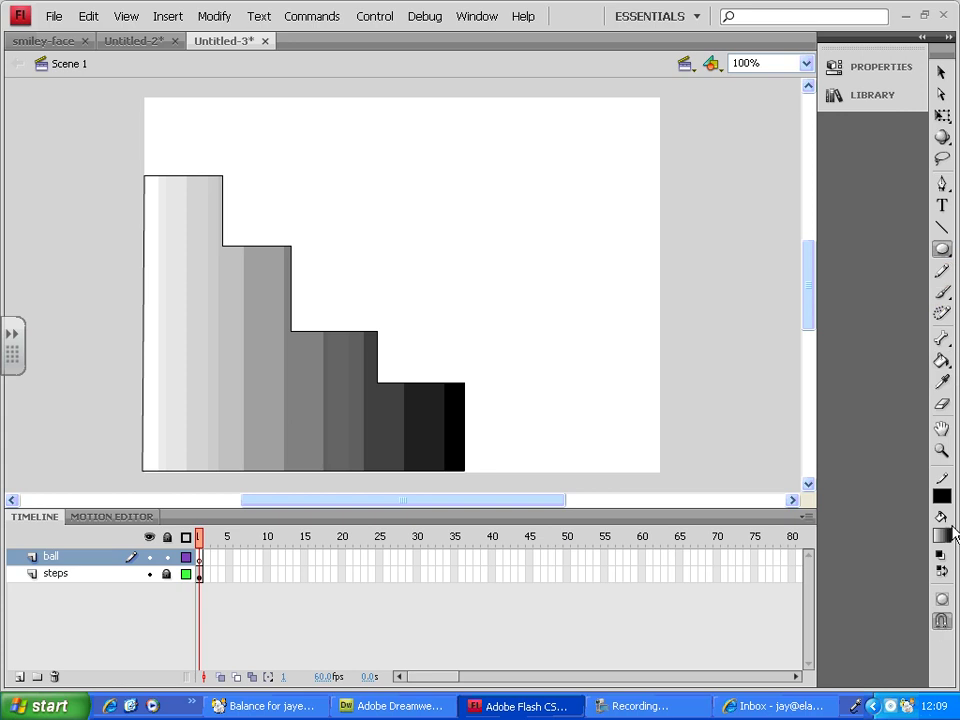
{"action": "left_click", "coordinate": [890, 66]}
{"action": "left_click", "coordinate": [757, 161]}
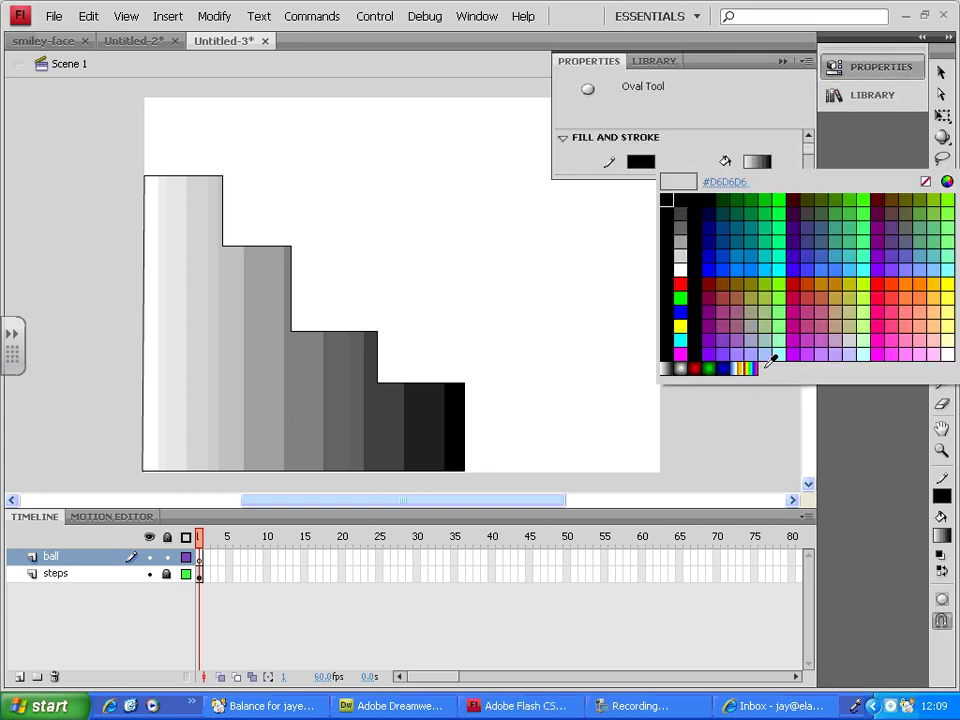
{"action": "key", "text": "Escape"}
{"action": "left_click", "coordinate": [862, 68]}
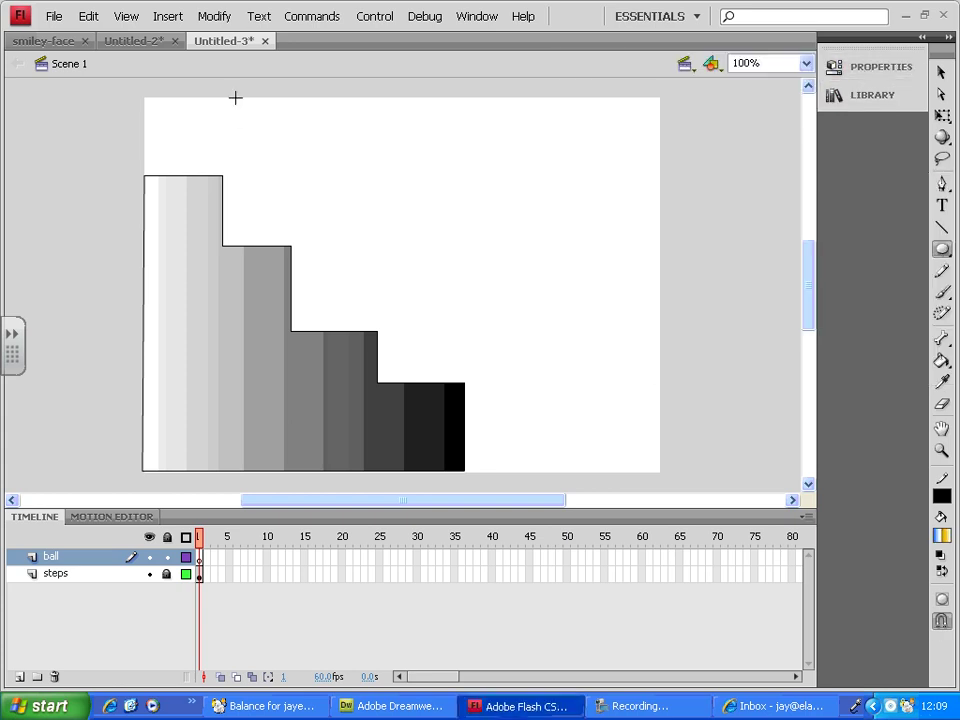
{"action": "left_click_drag", "start_coordinate": [155, 103], "coordinate": [206, 157]}
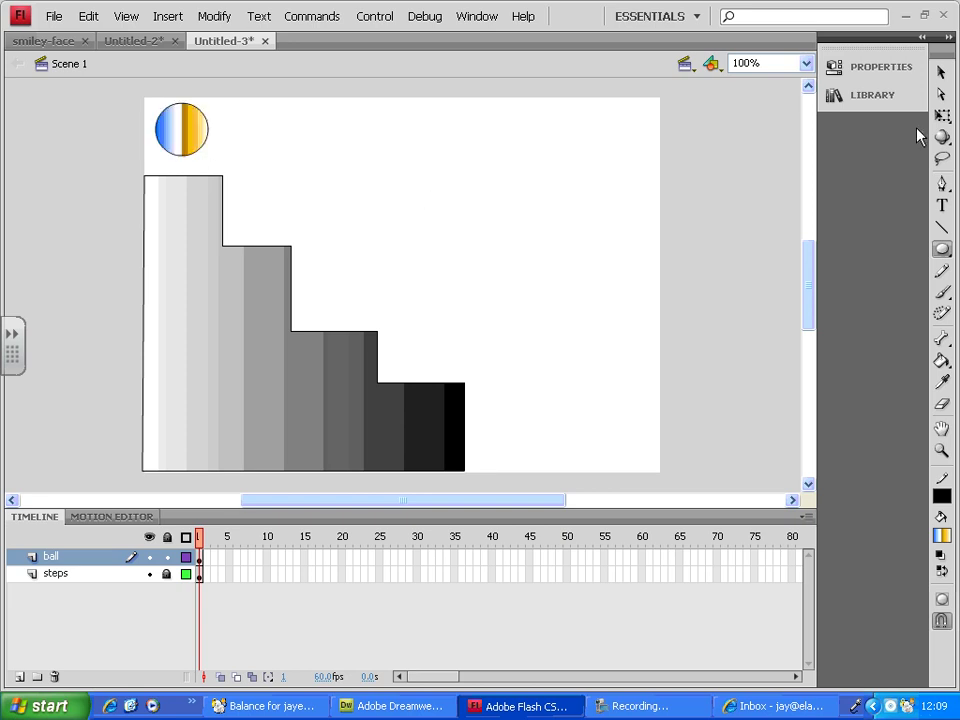
{"action": "left_click", "coordinate": [941, 72]}
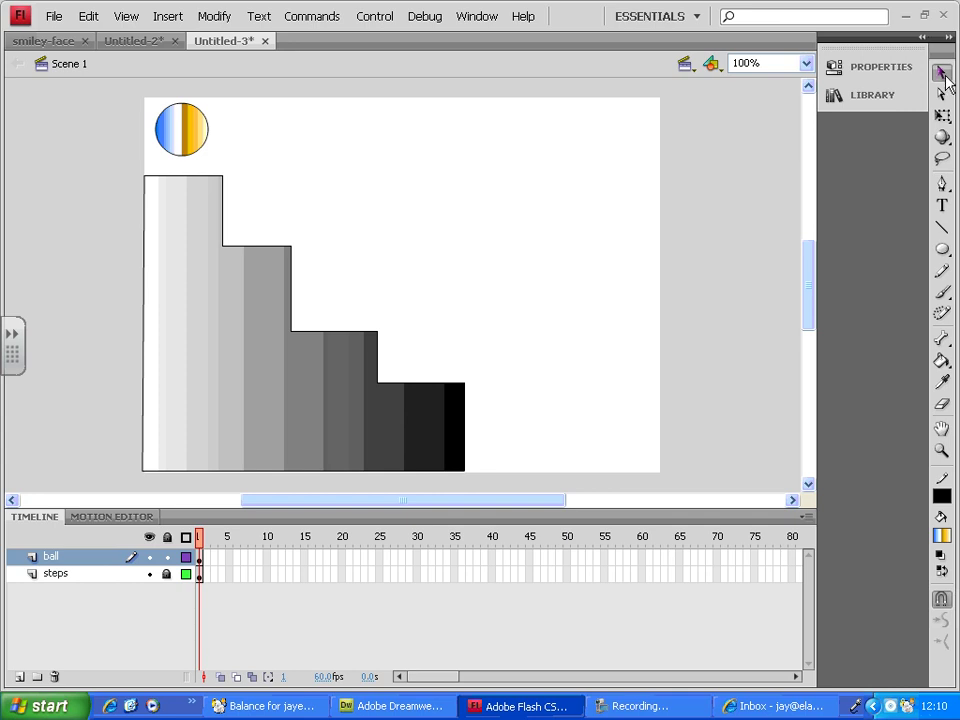
Step: Apply Create Motion Tween to the ball, accepting conversion to a symbol, spanning frames 1–60
{"action": "left_click", "coordinate": [183, 137]}
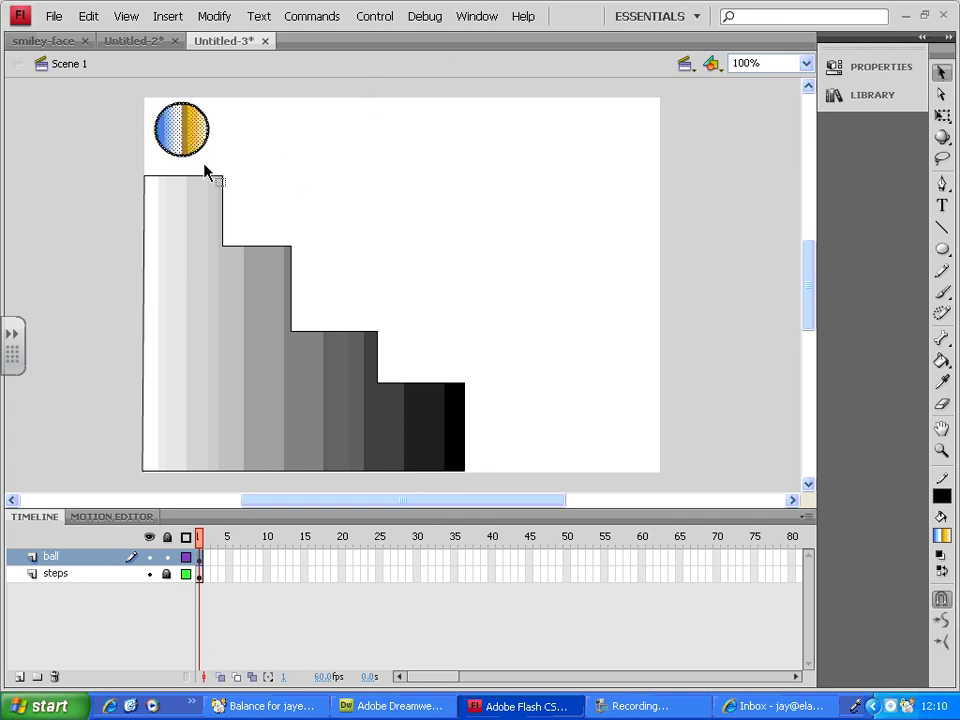
{"action": "right_click", "coordinate": [185, 135]}
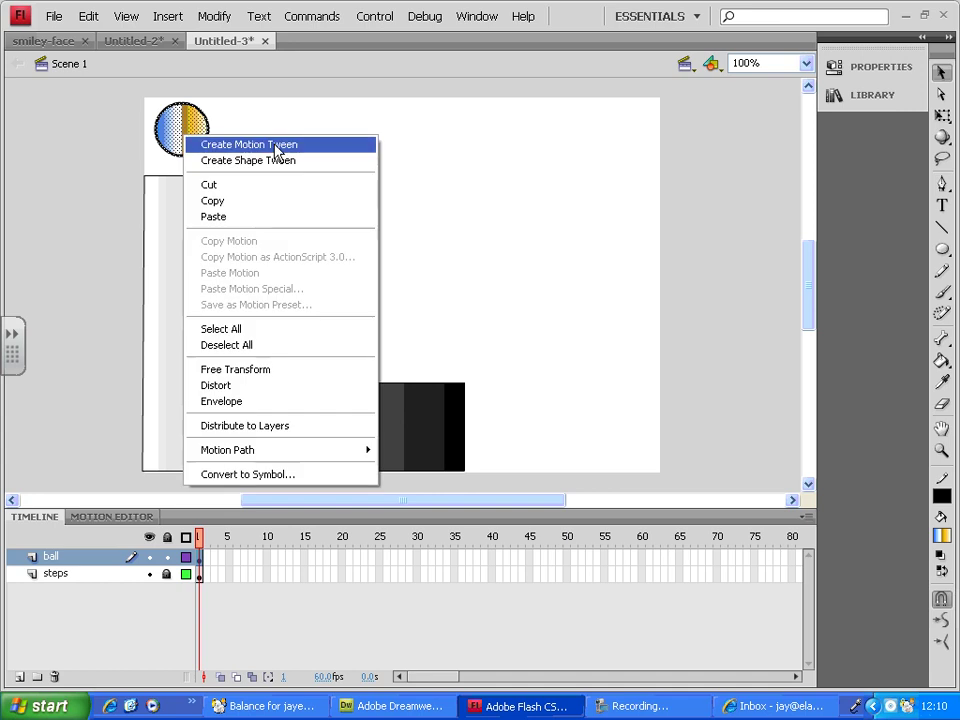
{"action": "left_click", "coordinate": [278, 147]}
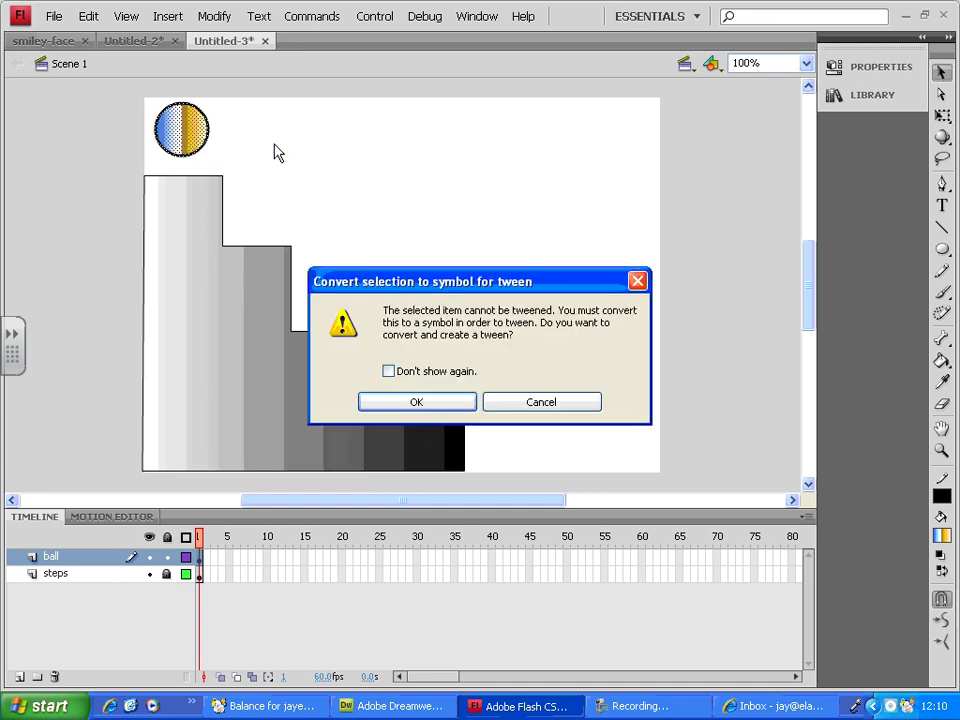
{"action": "left_click", "coordinate": [417, 402]}
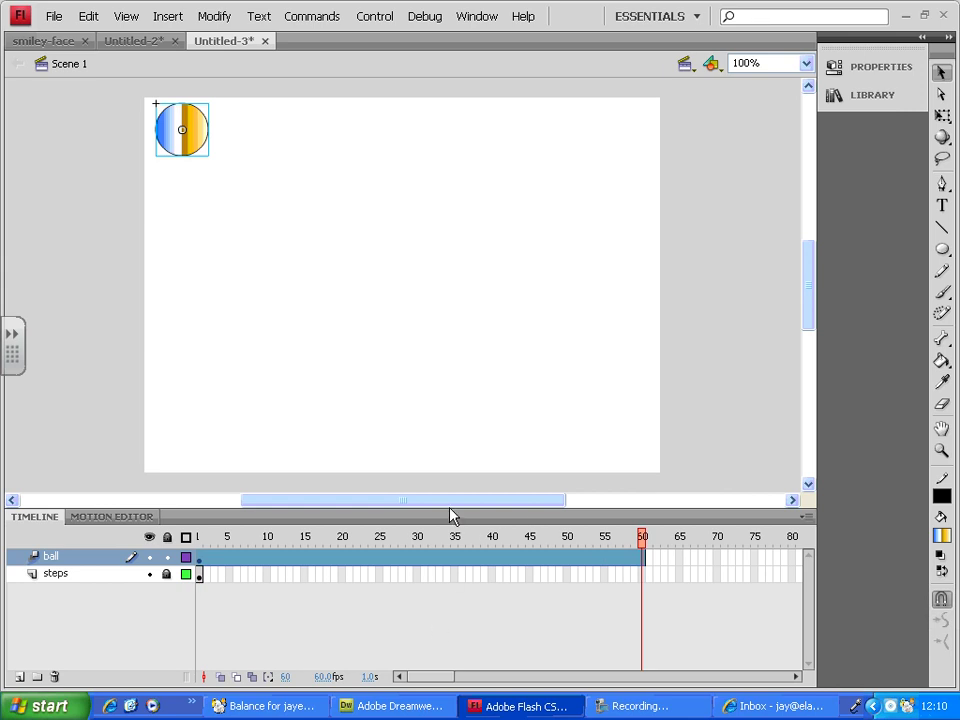
{"action": "left_click_drag", "start_coordinate": [449, 510], "coordinate": [449, 475]}
{"action": "left_click", "coordinate": [678, 539]}
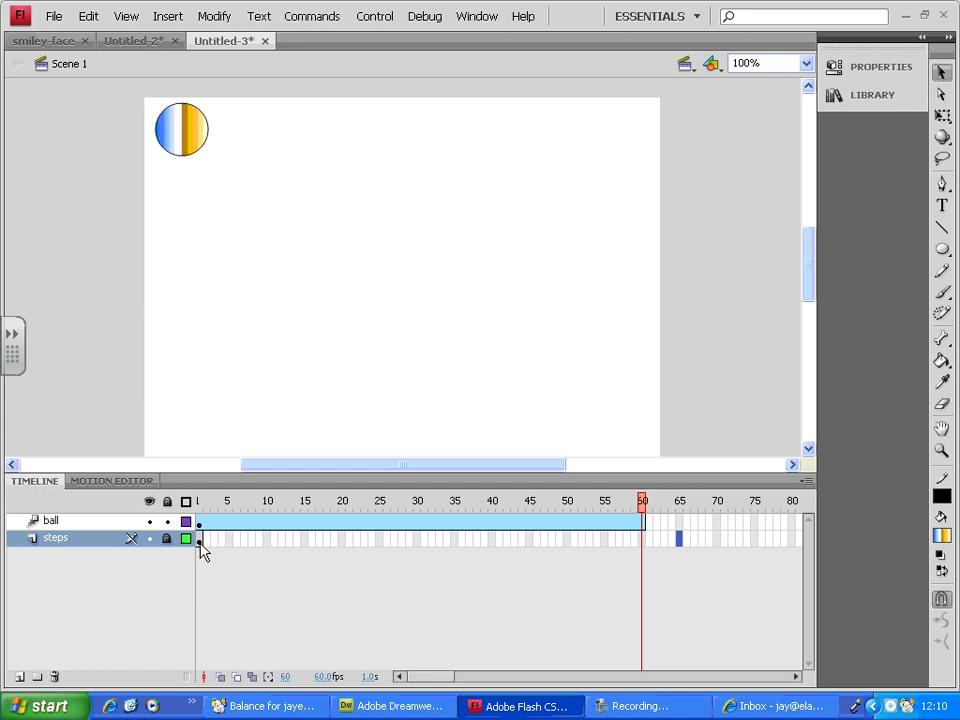
Step: Insert a frame at frame 60 on the steps layer so the staircase spans the whole animation
{"action": "left_click", "coordinate": [641, 540]}
{"action": "right_click", "coordinate": [645, 548]}
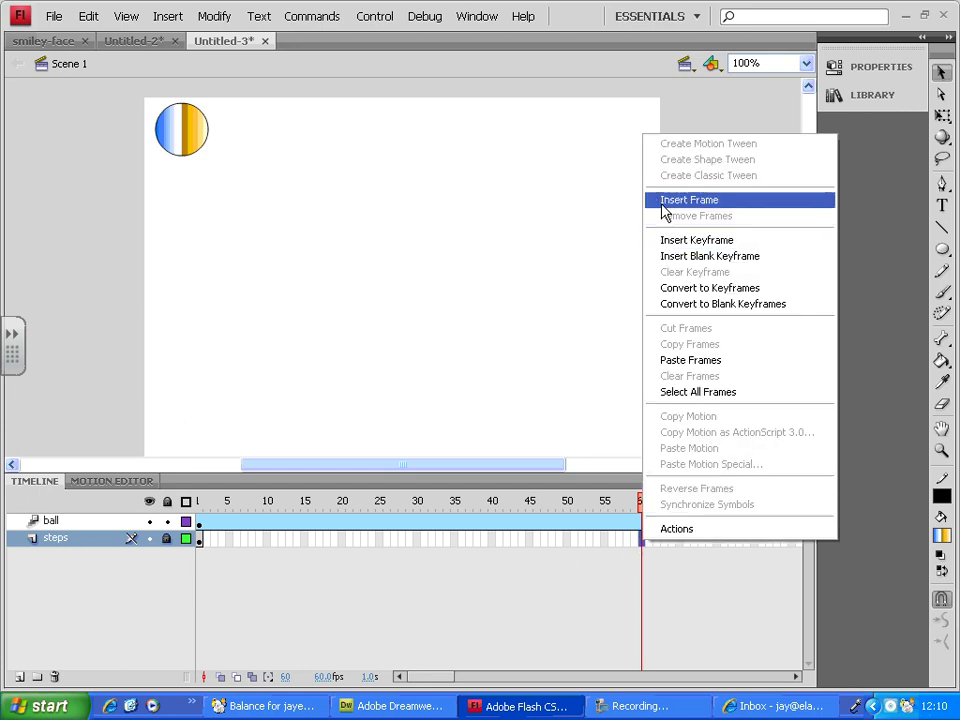
{"action": "left_click", "coordinate": [663, 201]}
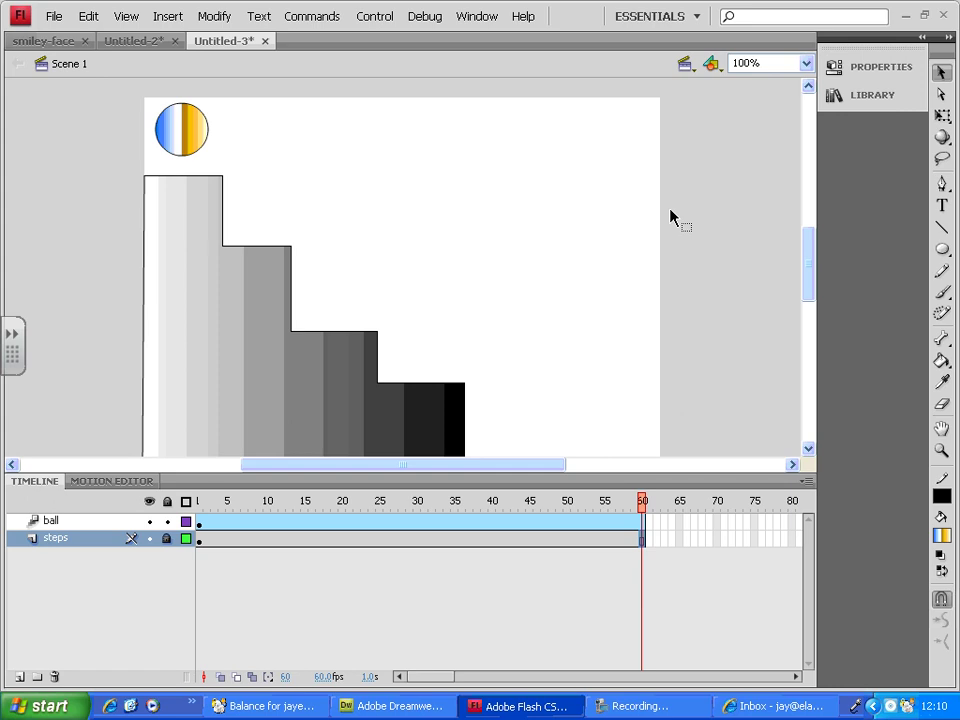
Step: On the ball layer, move the frame-60 ball from the top left to the lower right, past the stairs
{"action": "left_click", "coordinate": [645, 517]}
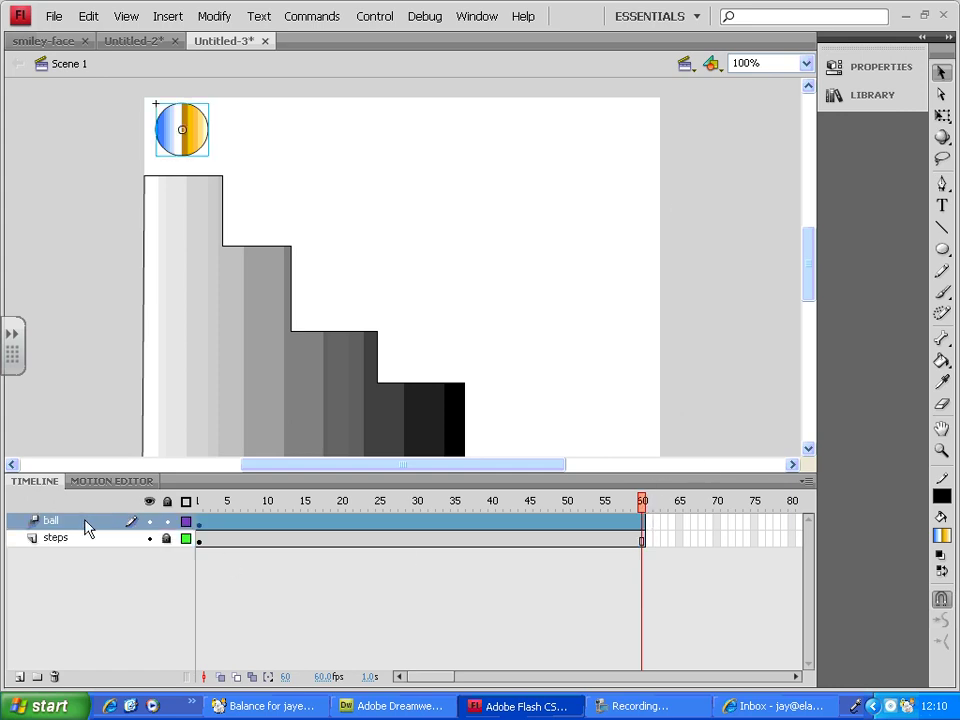
{"action": "left_click_drag", "start_coordinate": [811, 261], "coordinate": [812, 269]}
{"action": "left_click", "coordinate": [204, 501]}
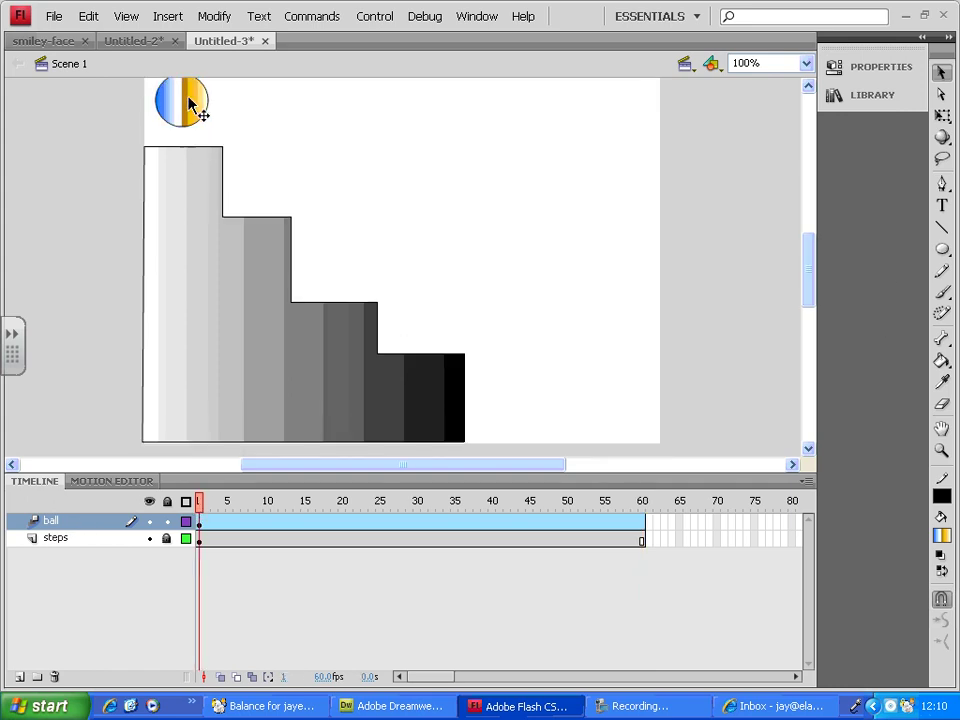
{"action": "left_click", "coordinate": [643, 502]}
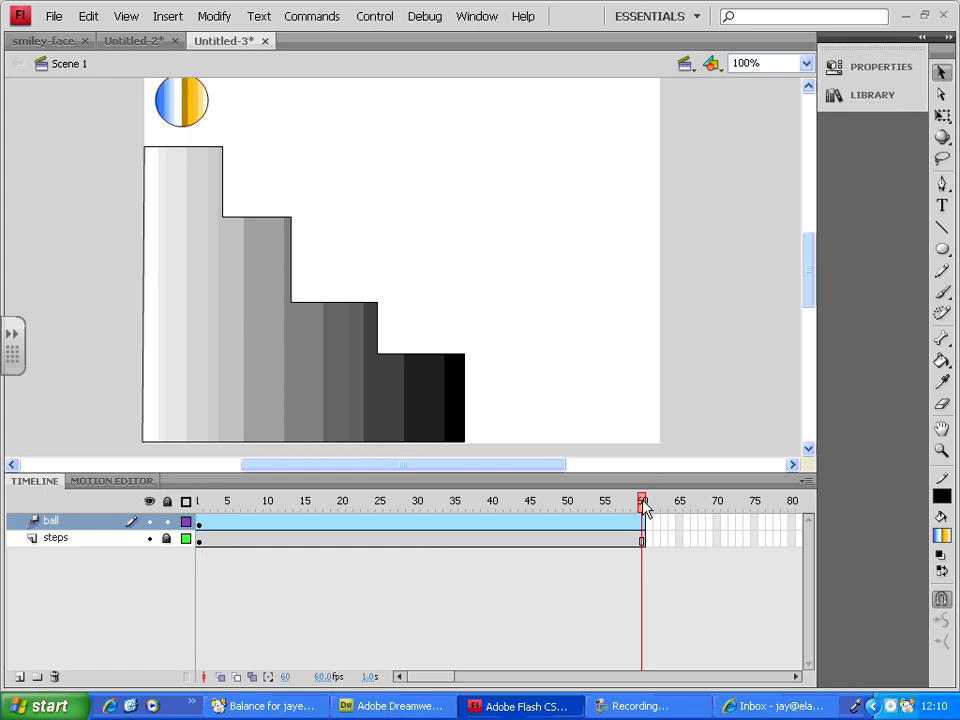
{"action": "left_click", "coordinate": [210, 120]}
{"action": "left_click_drag", "start_coordinate": [212, 118], "coordinate": [591, 344]}
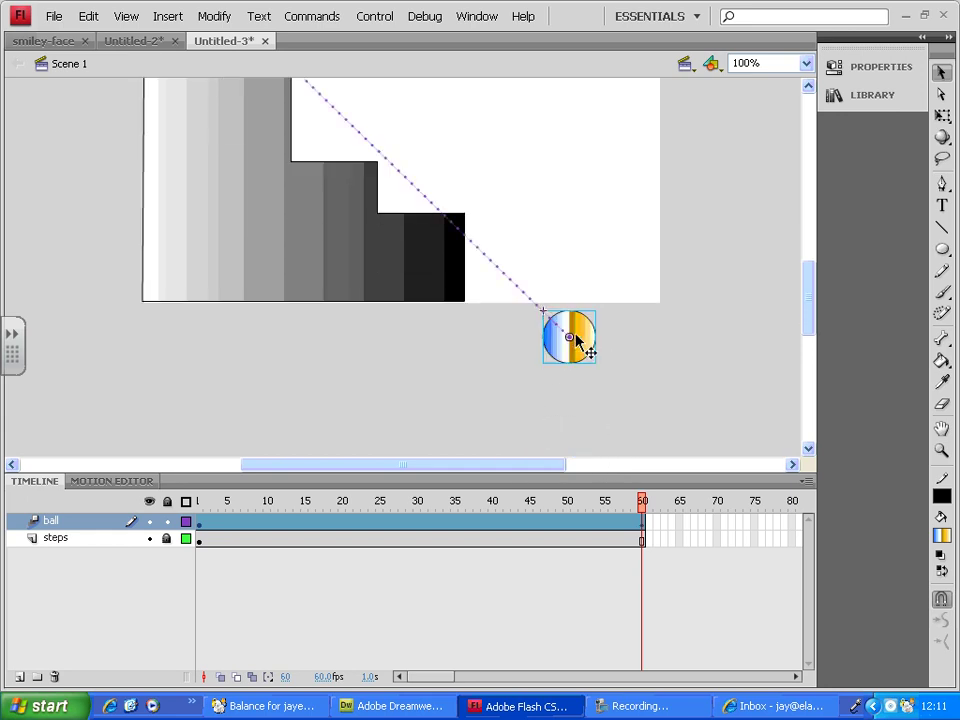
{"action": "left_click_drag", "start_coordinate": [548, 350], "coordinate": [532, 358]}
{"action": "left_click_drag", "start_coordinate": [814, 306], "coordinate": [814, 281]}
{"action": "left_click_drag", "start_coordinate": [585, 477], "coordinate": [601, 525]}
{"action": "left_click_drag", "start_coordinate": [645, 565], "coordinate": [291, 558]}
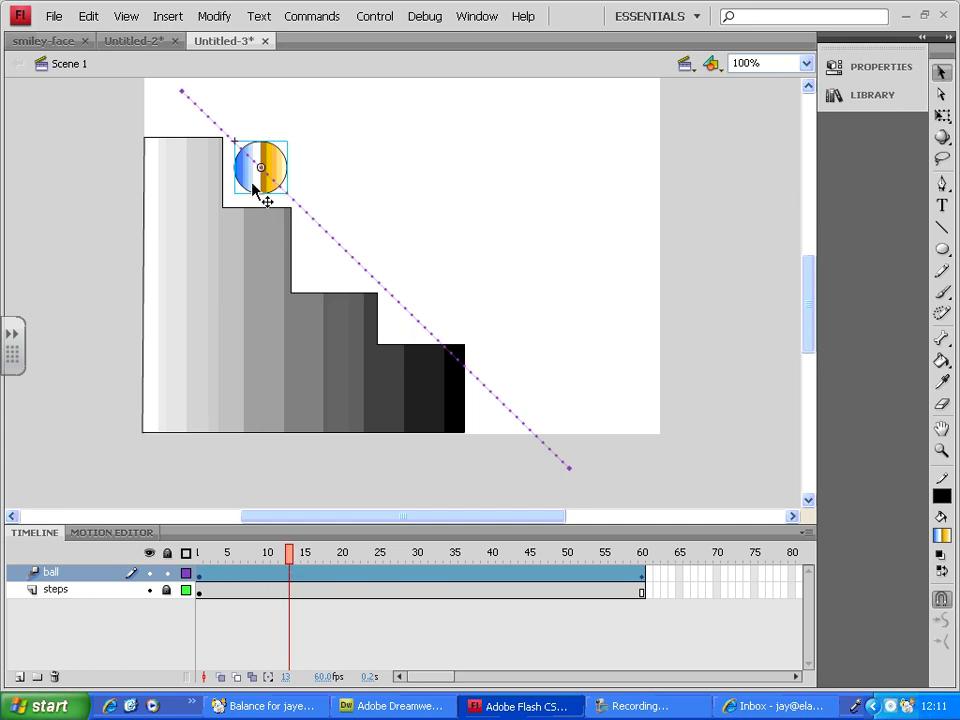
Step: At frame 13, place the ball on the top step and curve the path segment leading there
{"action": "left_click_drag", "start_coordinate": [253, 188], "coordinate": [255, 203]}
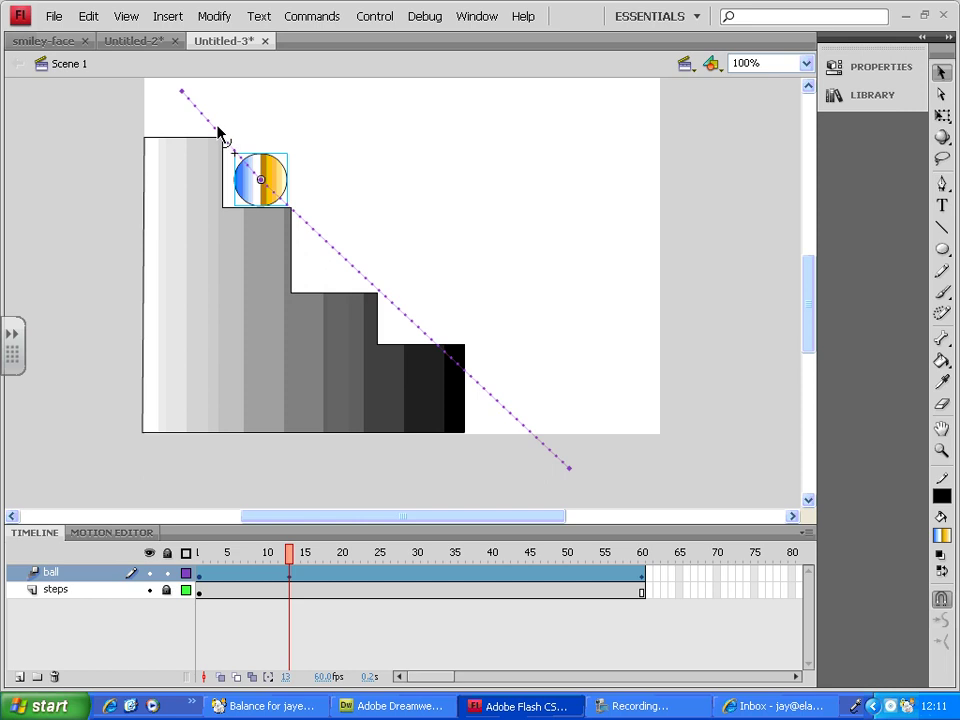
{"action": "left_click_drag", "start_coordinate": [218, 130], "coordinate": [242, 102]}
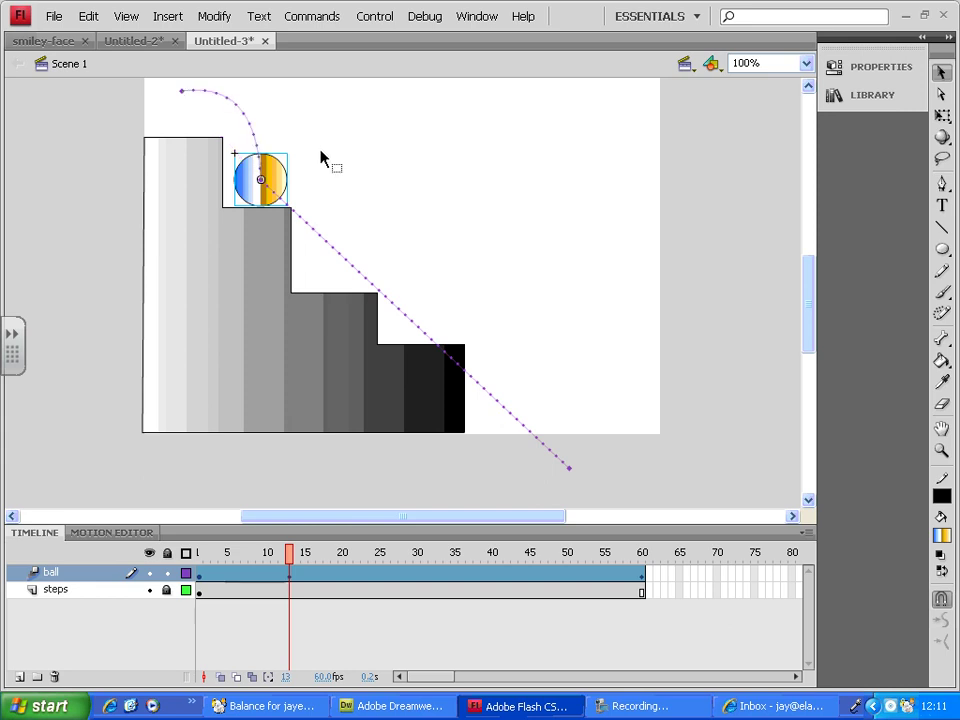
Step: At frame 24, drop the ball onto the second step and bend that path segment into a bounce arc
{"action": "left_click", "coordinate": [202, 556]}
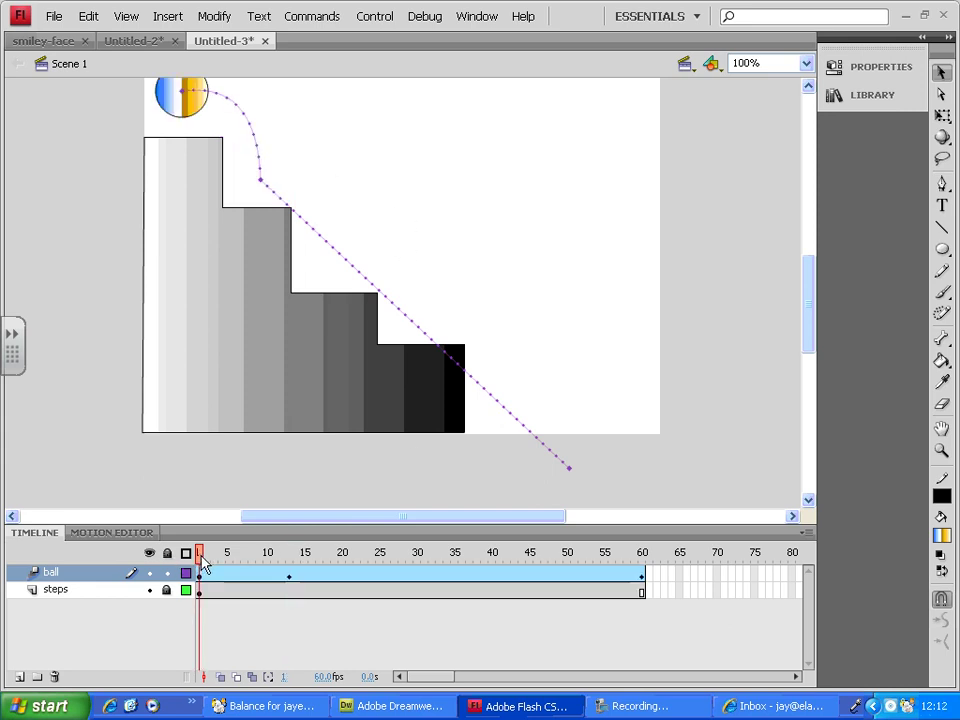
{"action": "left_click_drag", "start_coordinate": [202, 558], "coordinate": [372, 568]}
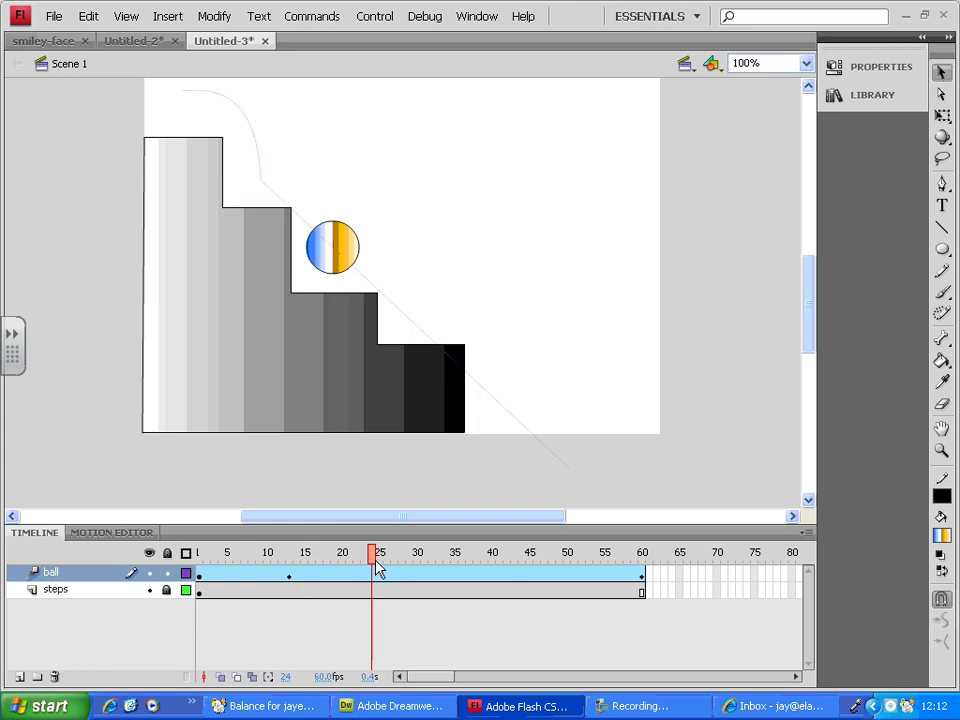
{"action": "left_click", "coordinate": [378, 570]}
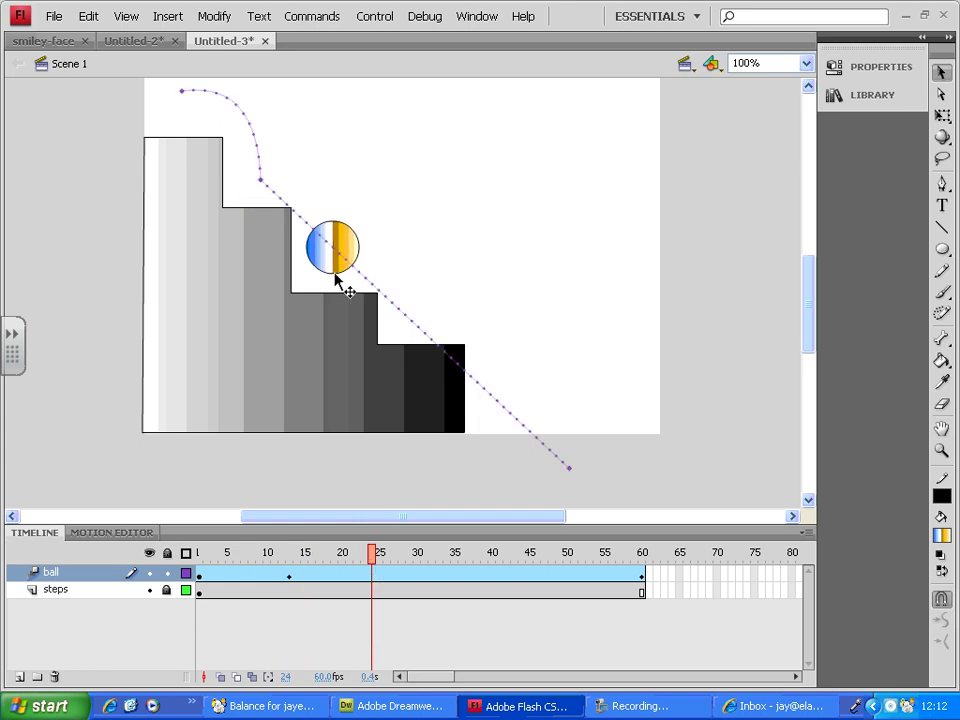
{"action": "left_click_drag", "start_coordinate": [337, 275], "coordinate": [342, 298]}
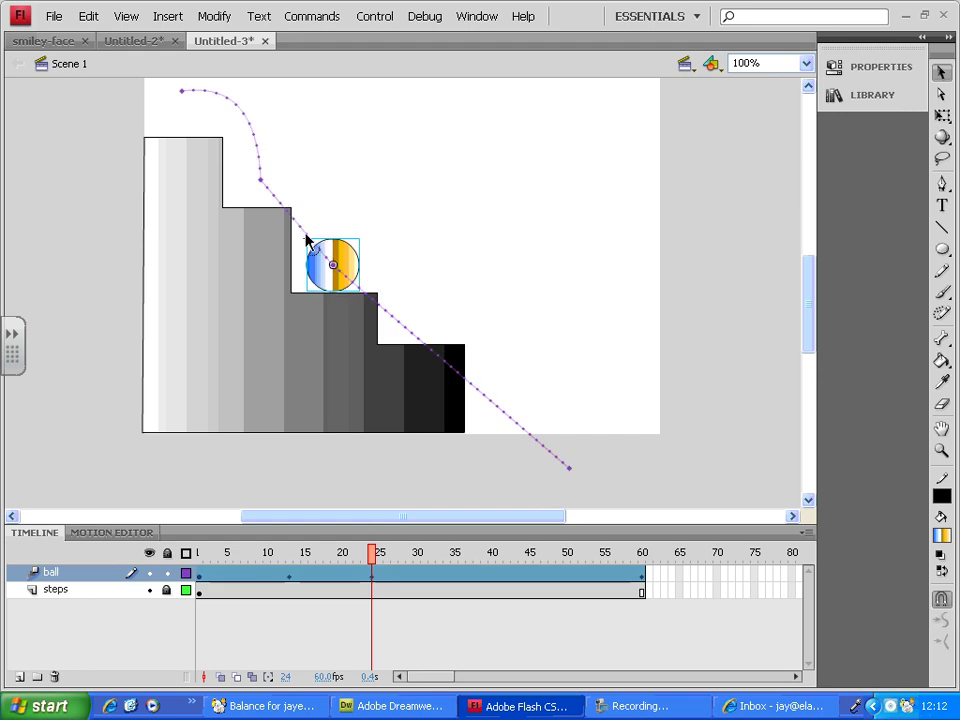
{"action": "left_click_drag", "start_coordinate": [297, 228], "coordinate": [328, 180]}
Step: Land the ball on the third step at frame 35, then arc the frame-60 segment down below the stairs
{"action": "left_click_drag", "start_coordinate": [374, 553], "coordinate": [459, 558]}
{"action": "left_click_drag", "start_coordinate": [435, 332], "coordinate": [451, 320]}
{"action": "left_click_drag", "start_coordinate": [383, 297], "coordinate": [399, 251]}
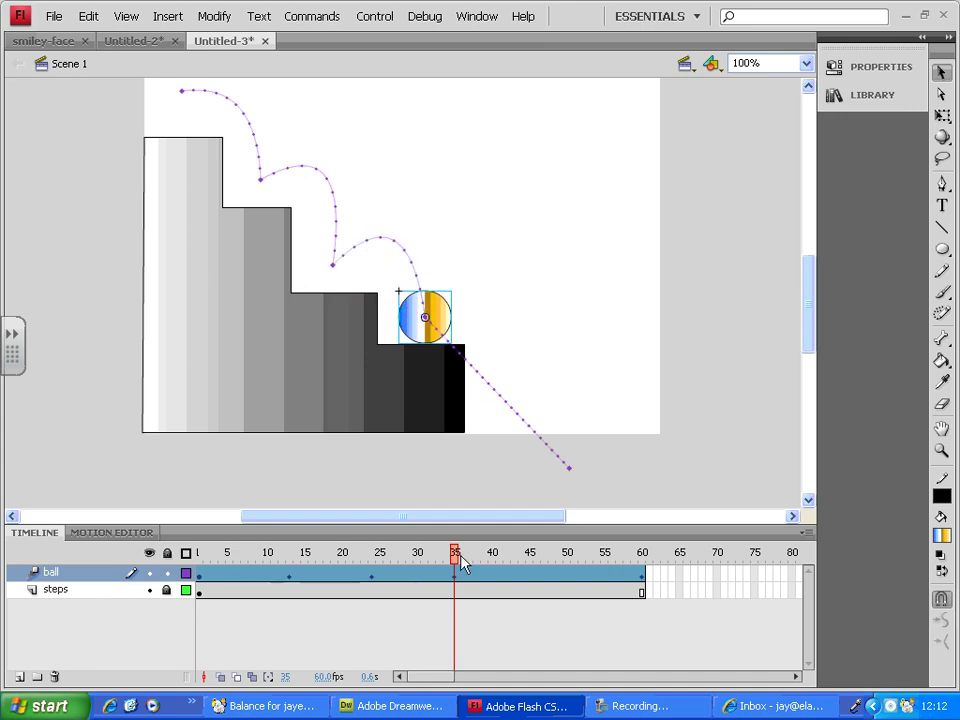
{"action": "left_click_drag", "start_coordinate": [456, 559], "coordinate": [647, 594]}
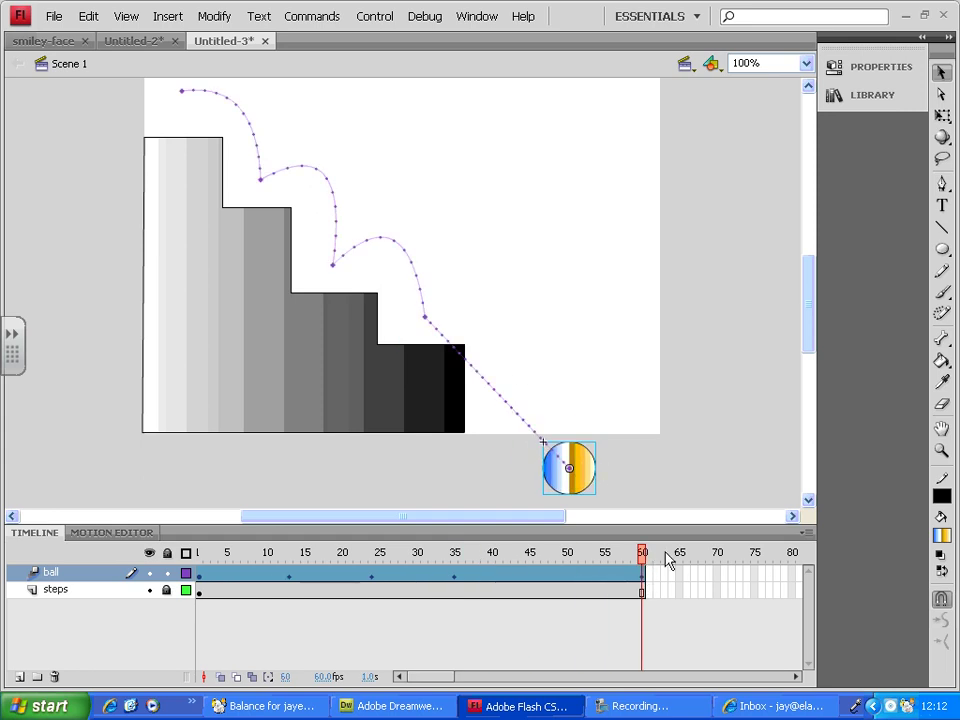
{"action": "left_click_drag", "start_coordinate": [510, 410], "coordinate": [541, 281]}
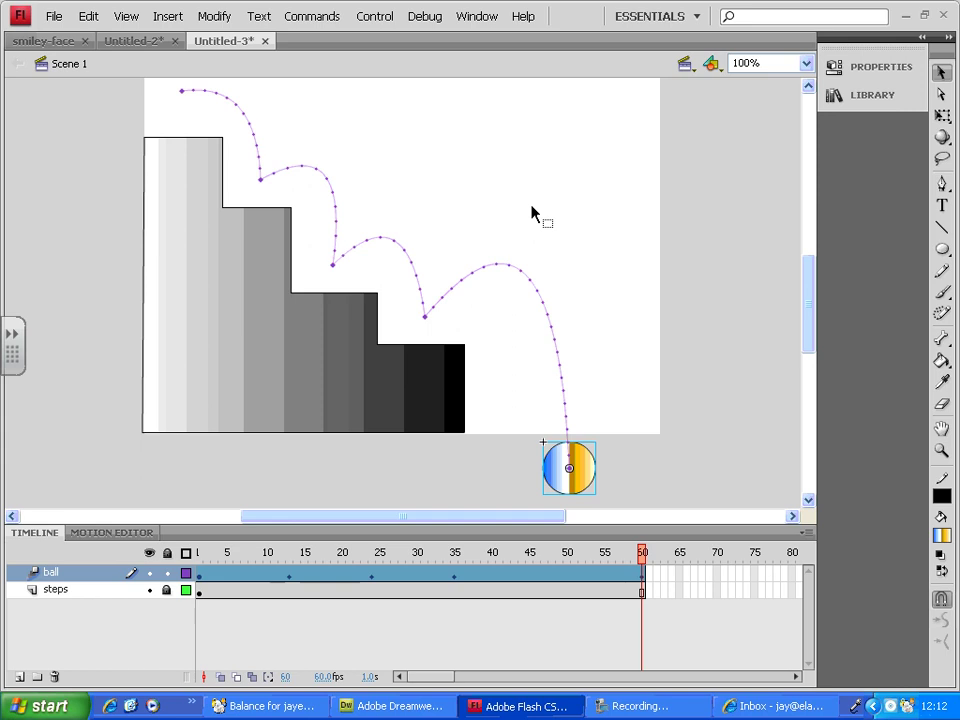
Step: Test the movie, change the document frame rate to 32 fps, then test it again
{"action": "key", "text": "ctrl+Return"}
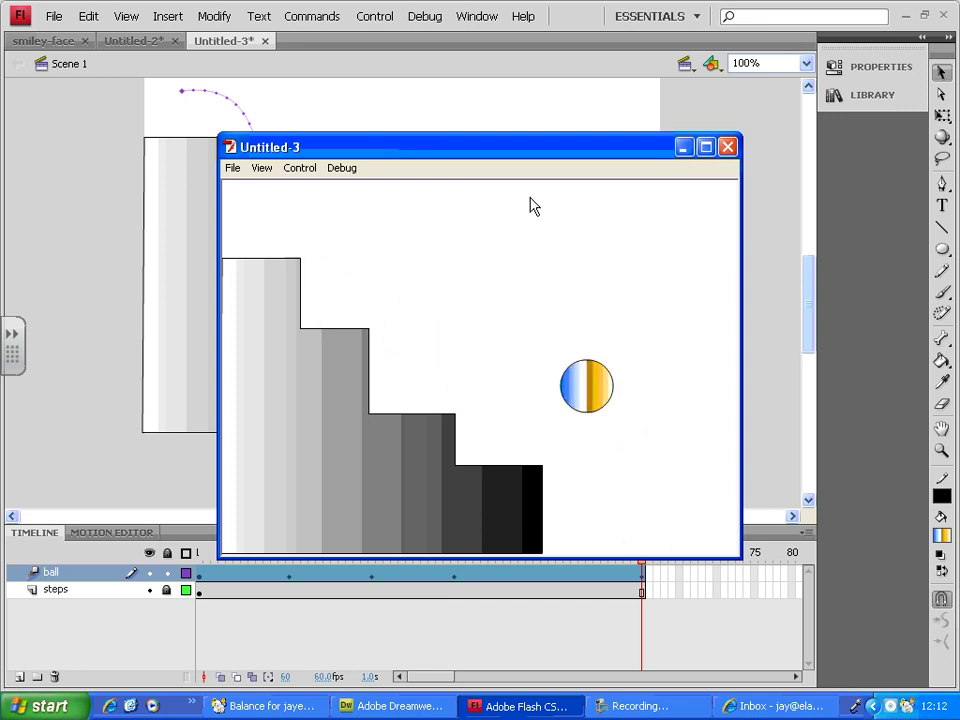
{"action": "left_click", "coordinate": [790, 135]}
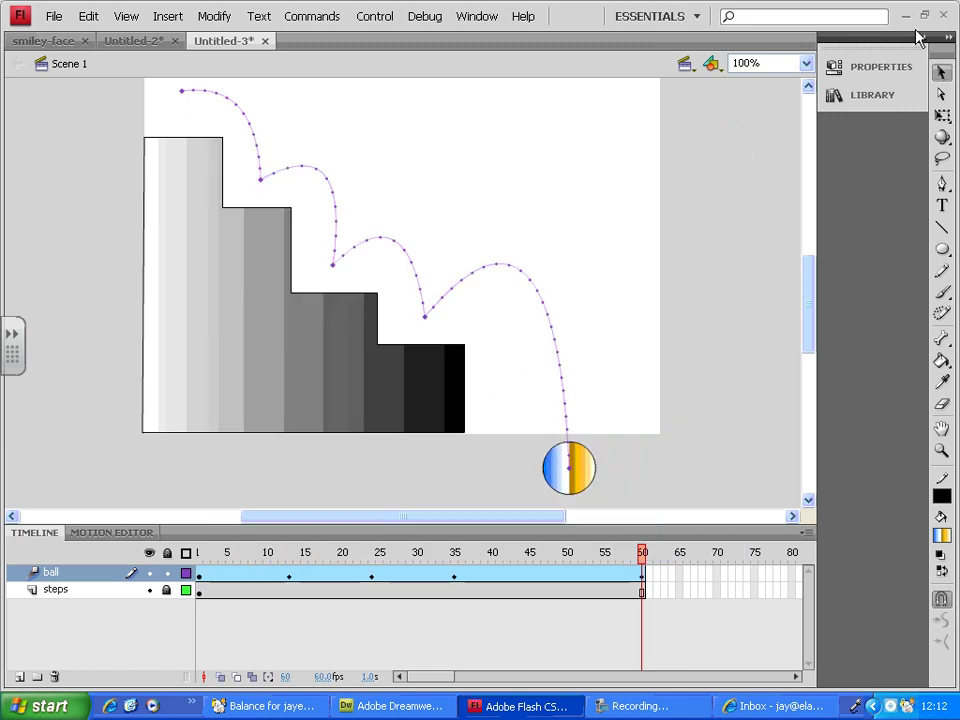
{"action": "left_click", "coordinate": [922, 38]}
{"action": "left_click", "coordinate": [755, 306]}
{"action": "type", "text": "32"}
{"action": "key", "text": "Return"}
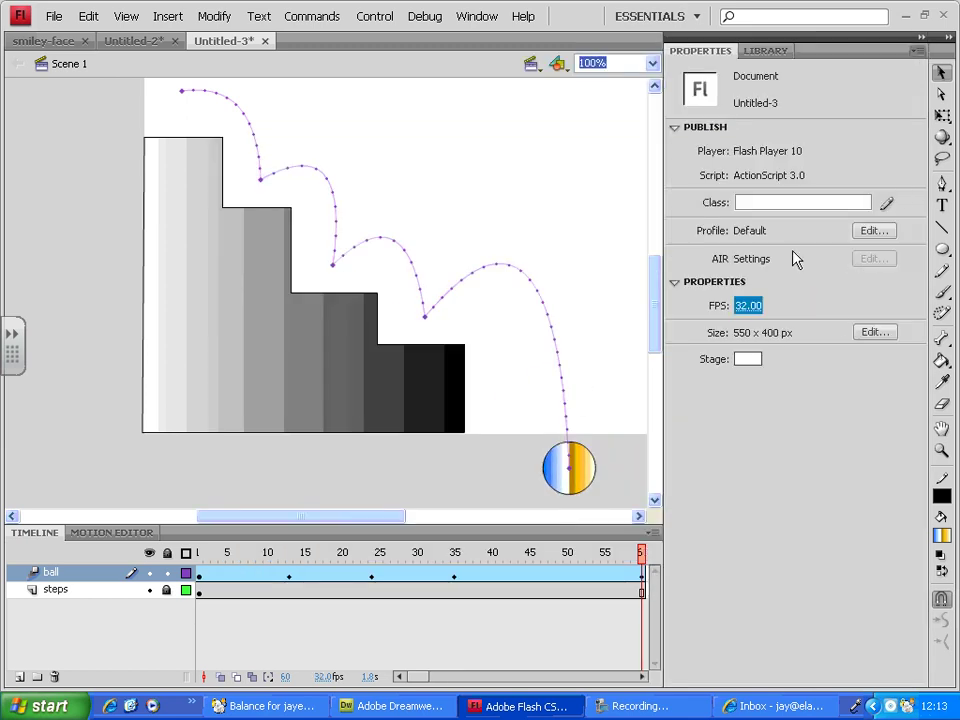
{"action": "key", "text": "ctrl+Return"}
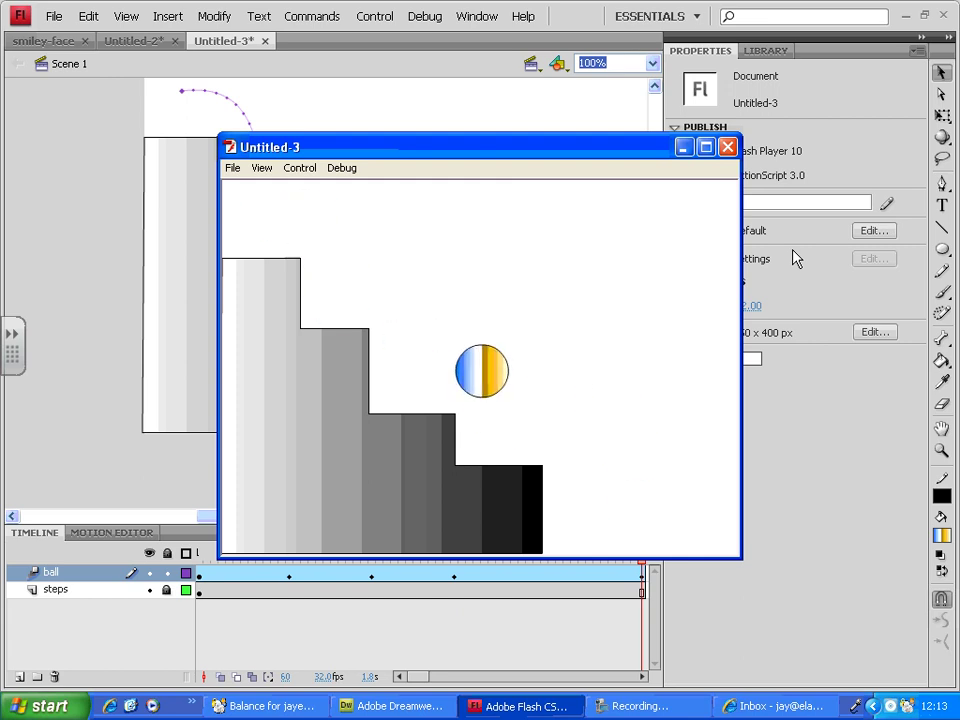
Step: Close the test player and save the file as 'ball-falling-stairs' via Save As
{"action": "left_click", "coordinate": [729, 148]}
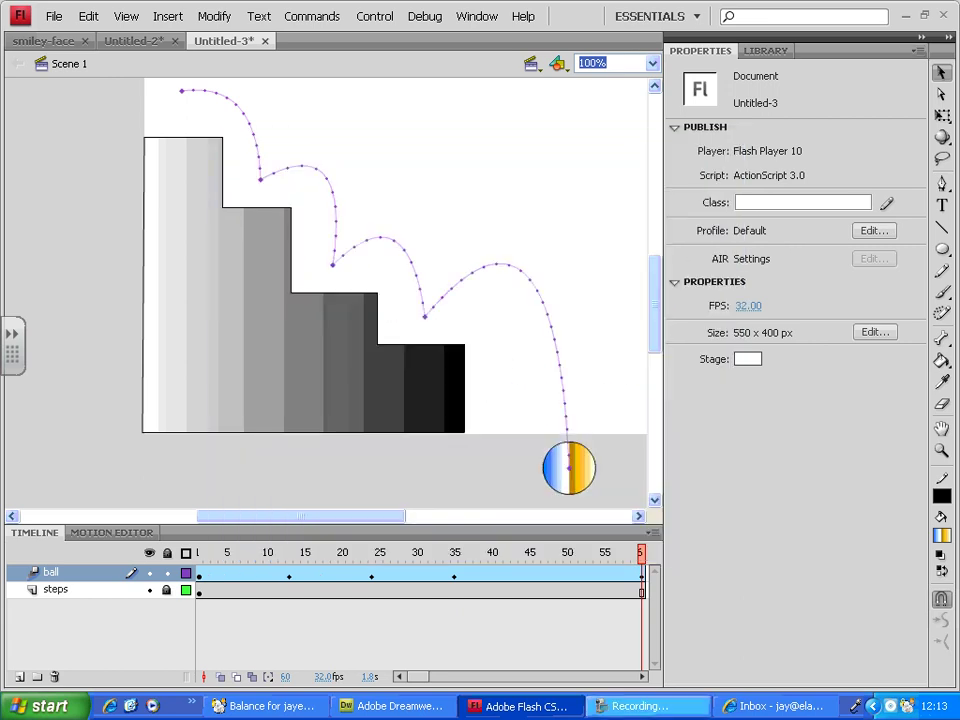
{"action": "left_click", "coordinate": [48, 18]}
{"action": "left_click", "coordinate": [95, 172]}
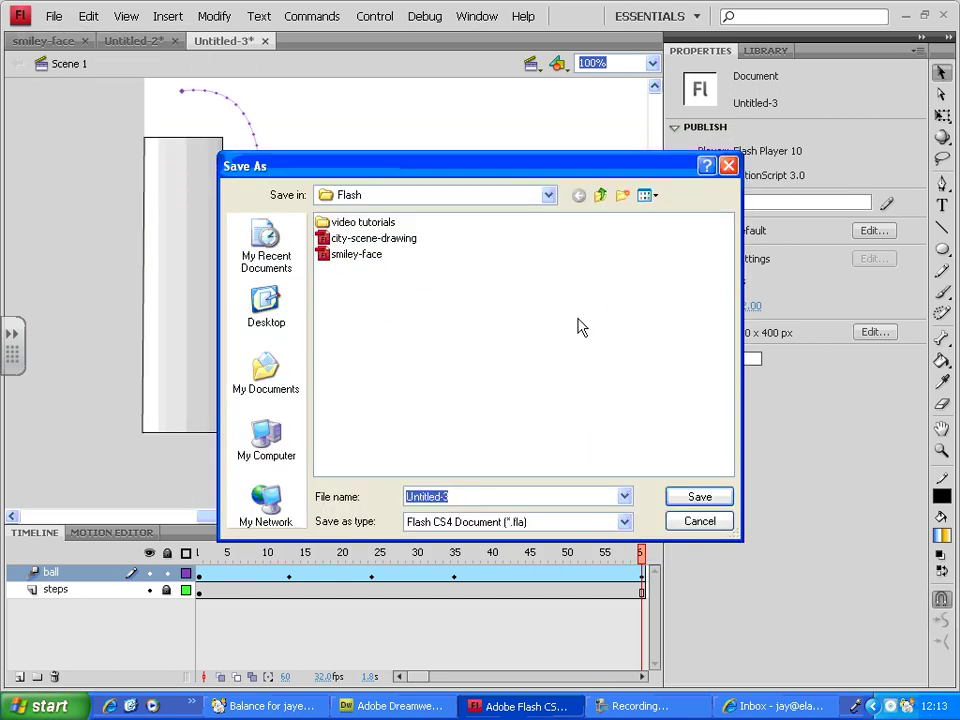
{"action": "type", "text": "ball-falling"}
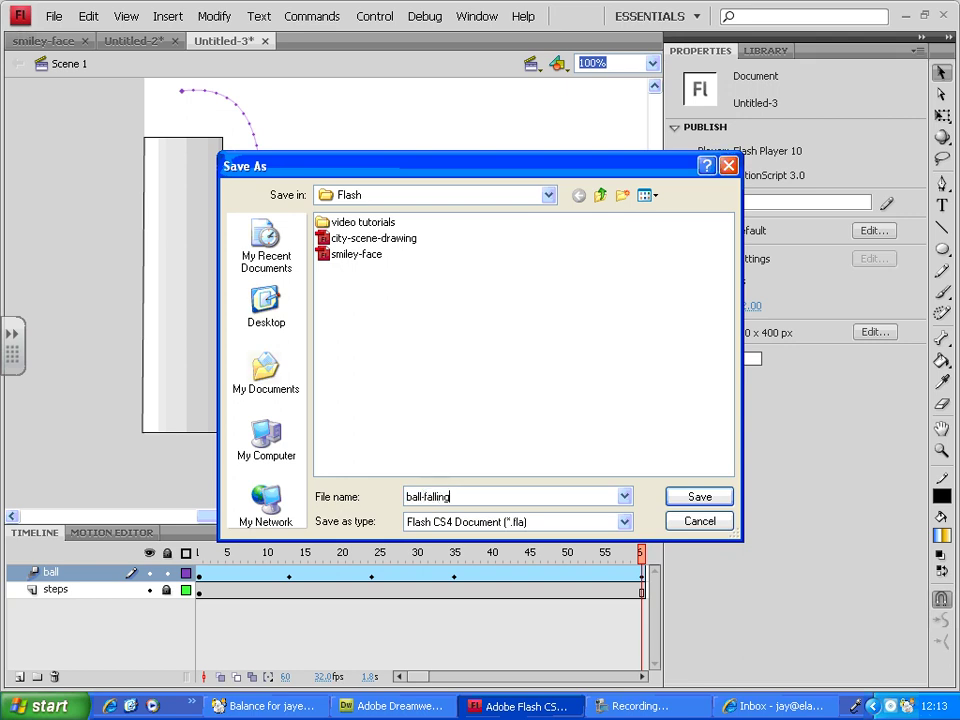
{"action": "type", "text": "-stairs"}
{"action": "left_click", "coordinate": [699, 497]}
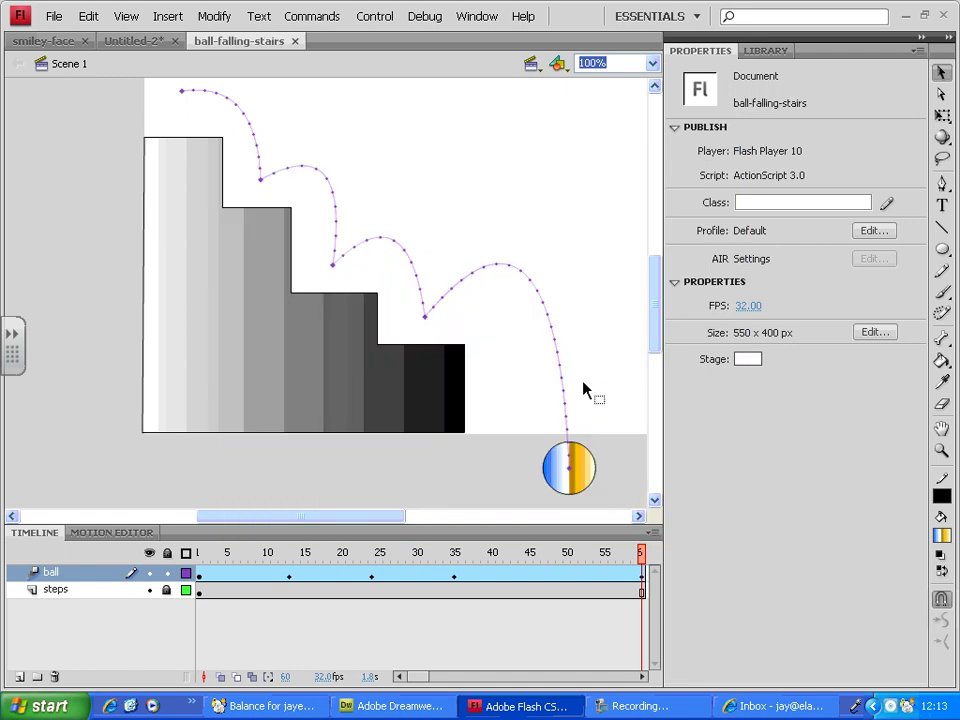
Step: Test the saved animation once more, then switch to the webmail inbox in the browser
{"action": "key", "text": "ctrl+Return"}
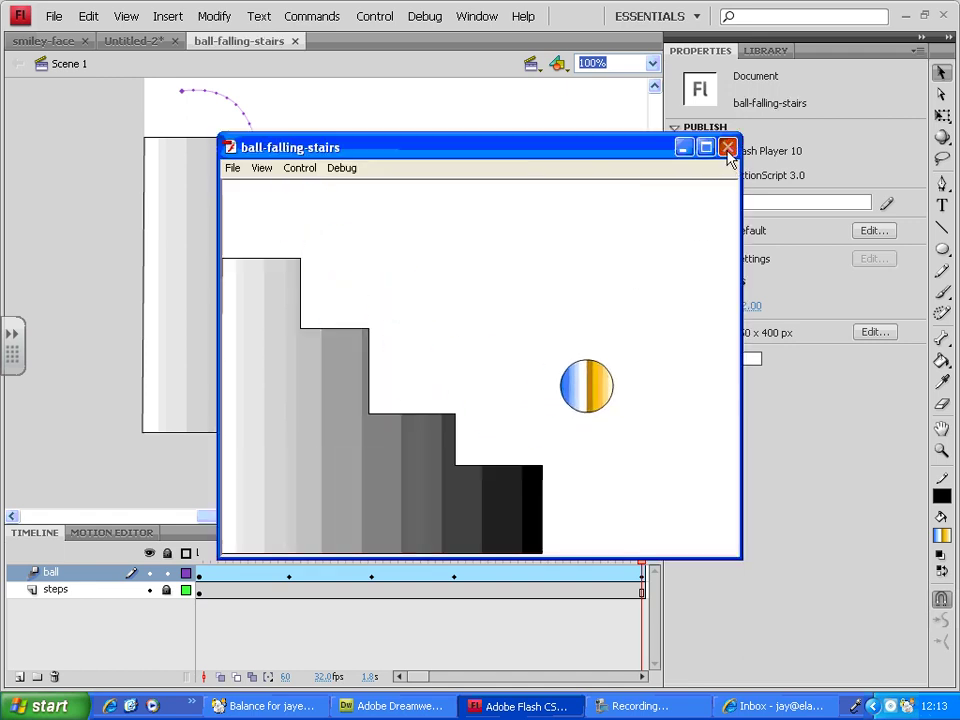
{"action": "left_click", "coordinate": [728, 148]}
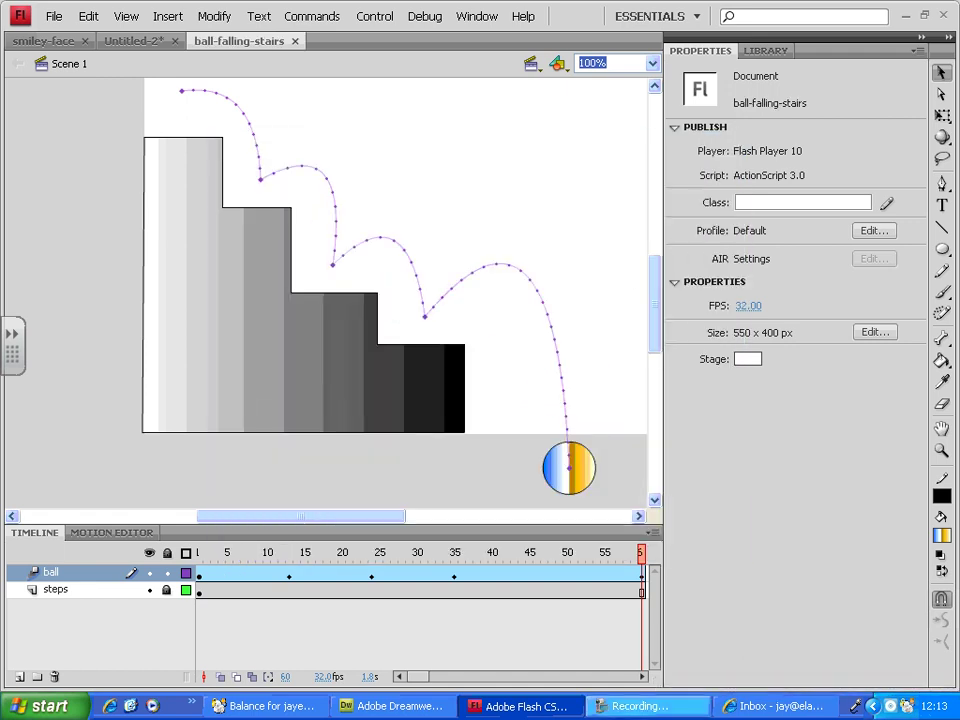
{"action": "left_click", "coordinate": [745, 707]}
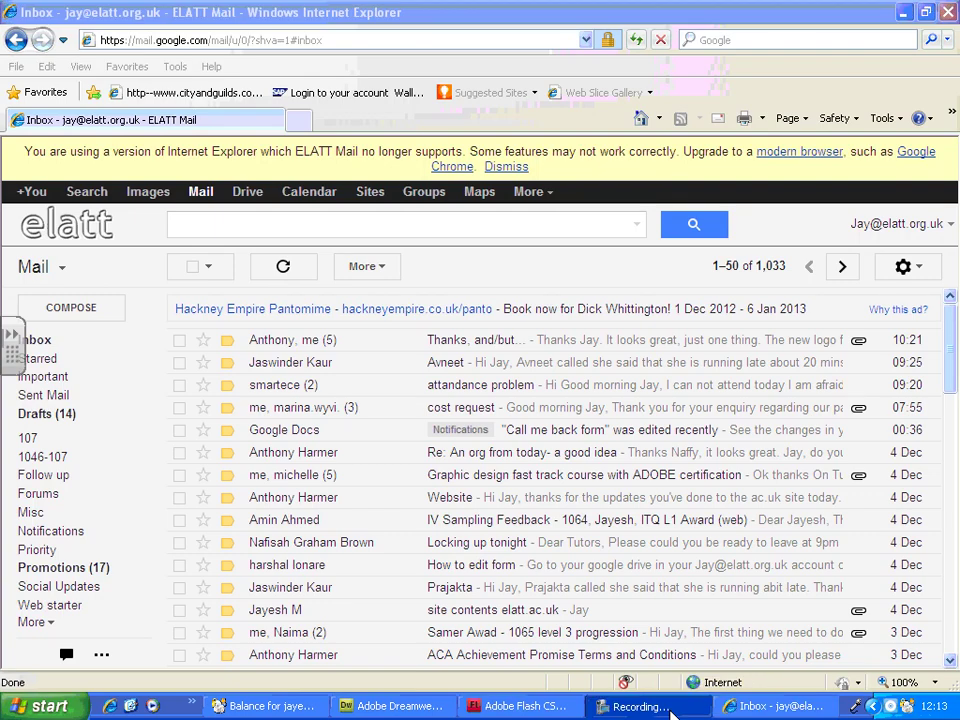